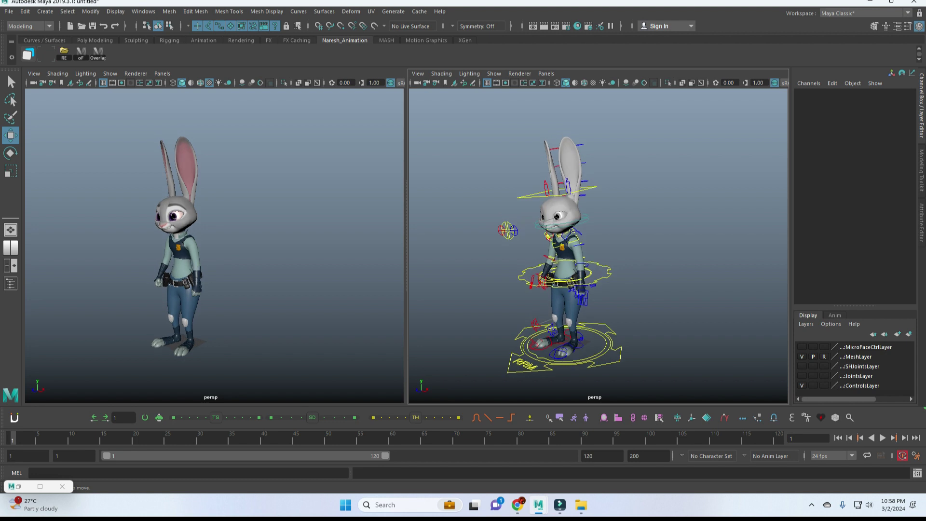
- Select the root, top spine and head master controls and create an animation layer from them
{"action": "left_click", "coordinate": [523, 276]}
{"action": "left_click", "coordinate": [562, 239]}
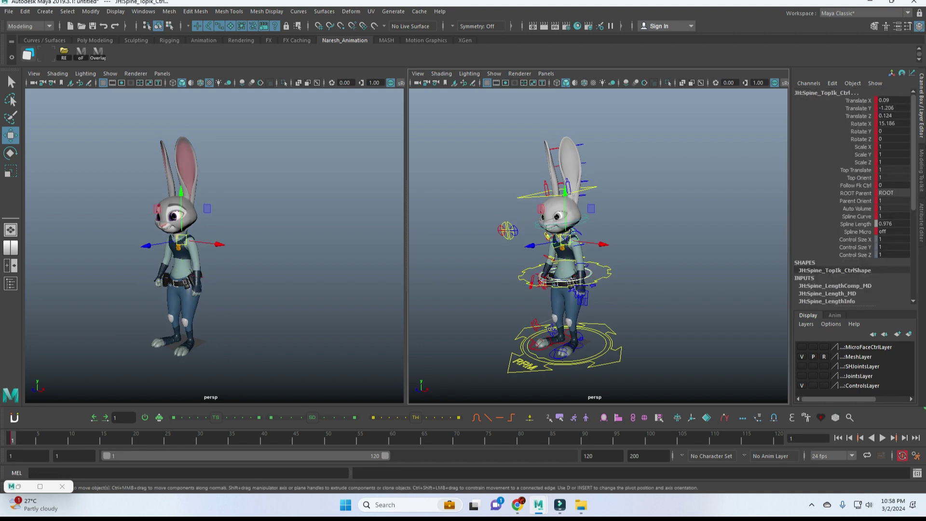
{"action": "left_click", "coordinate": [584, 188]}
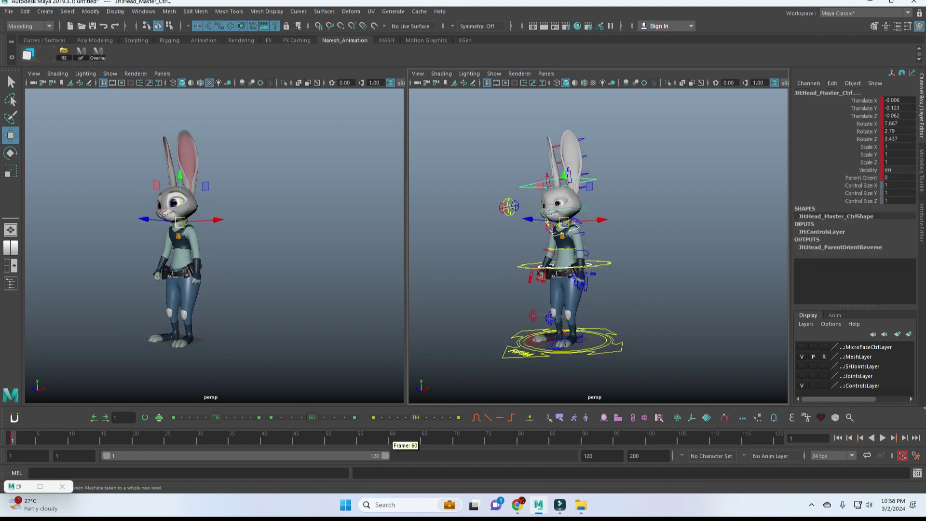
{"action": "left_click", "coordinate": [835, 314]}
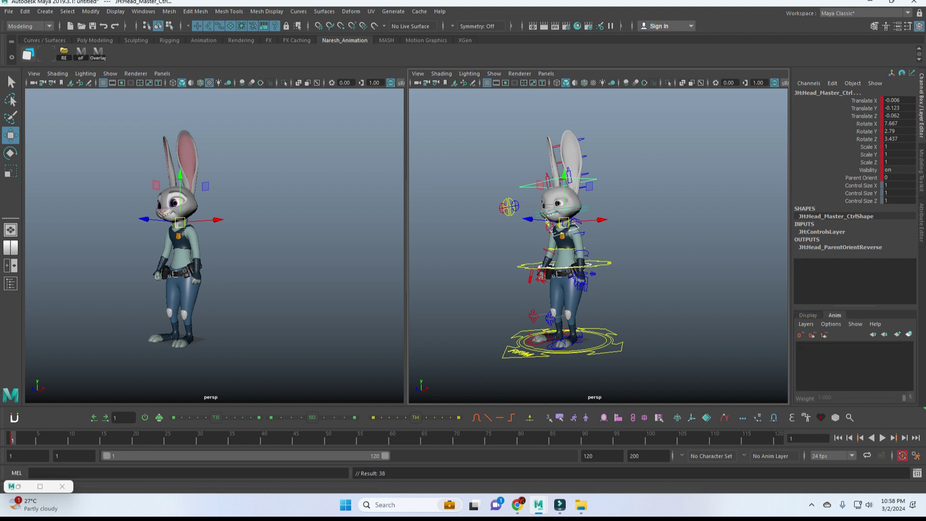
{"action": "left_click", "coordinate": [909, 334]}
{"action": "right_click", "coordinate": [864, 347]}
{"action": "key", "text": "Escape"}
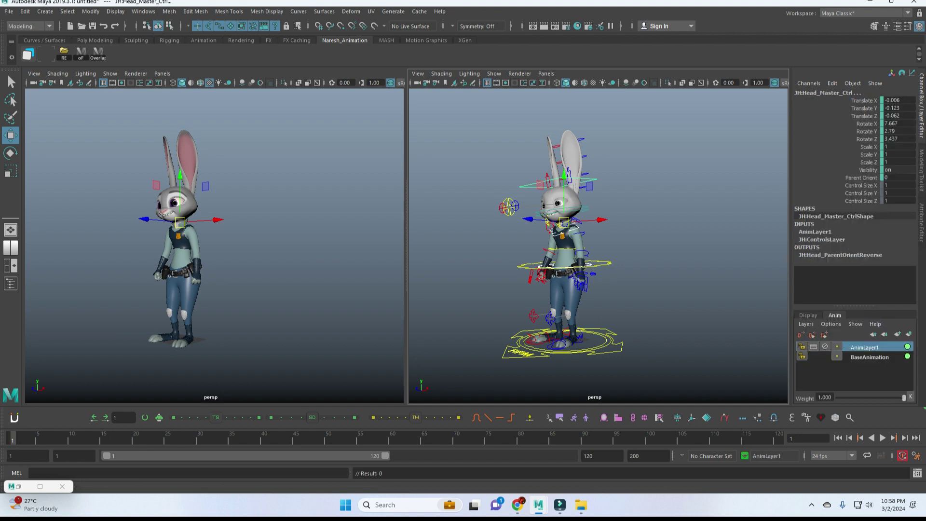
- Rename the new animation layer as hold
{"action": "double_click", "coordinate": [864, 347]}
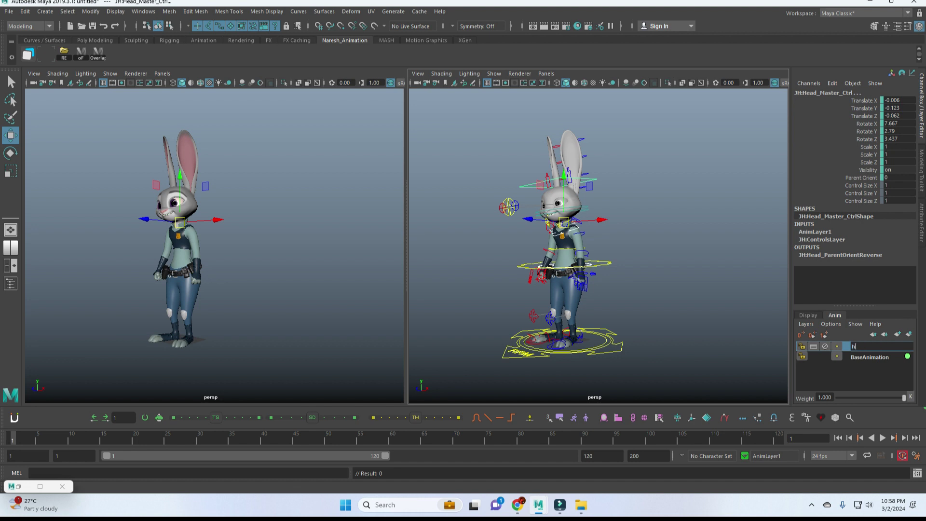
{"action": "type", "text": "hold"}
{"action": "key", "text": "Return"}
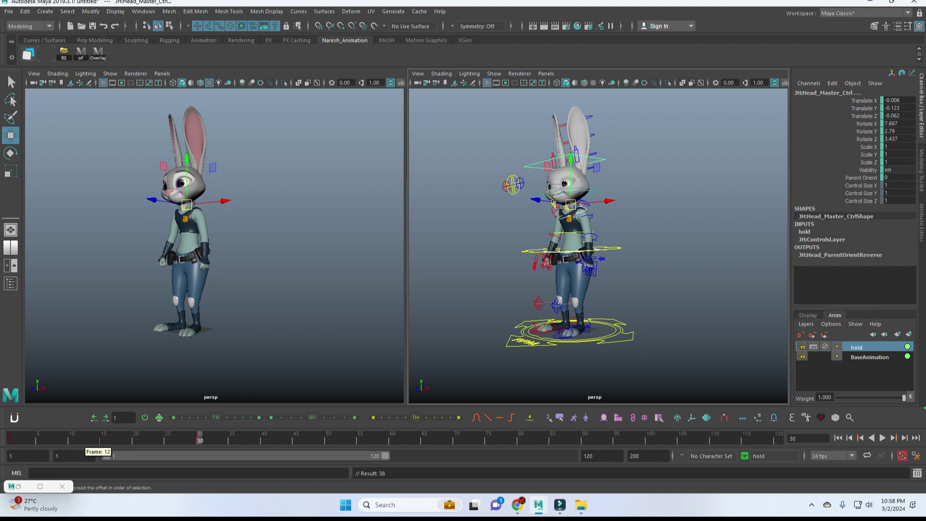
- At frame 15, lower the character's root control slightly on the hold layer
{"action": "left_click", "coordinate": [103, 437]}
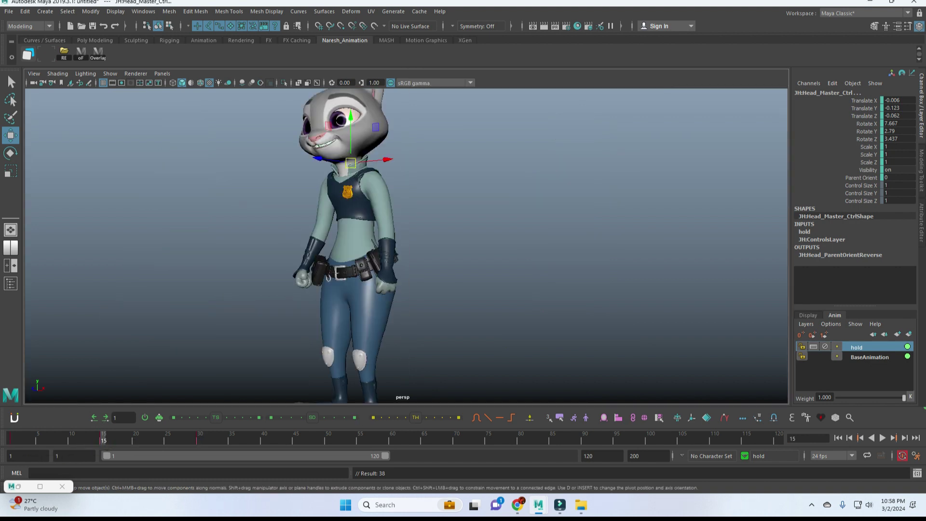
{"action": "key", "text": "shift+f"}
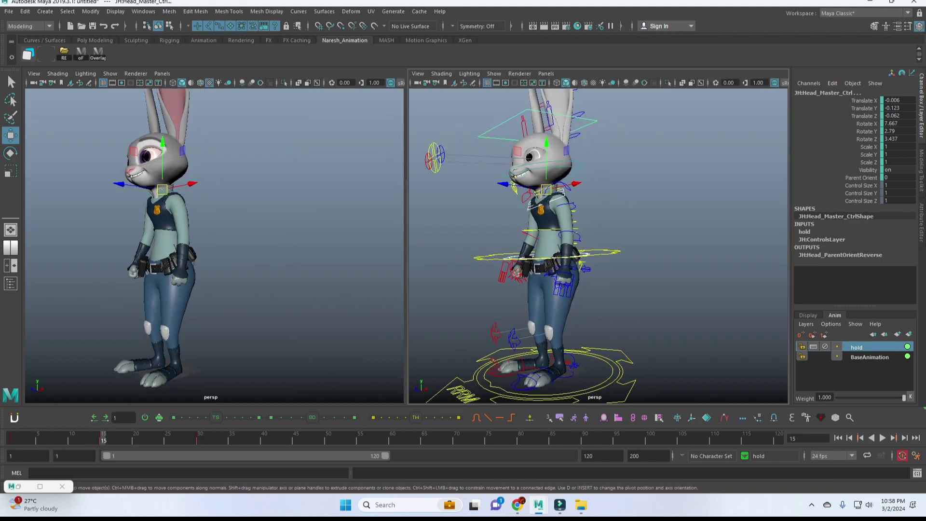
{"action": "key", "text": "ctrl+z"}
{"action": "key", "text": "ctrl+z"}
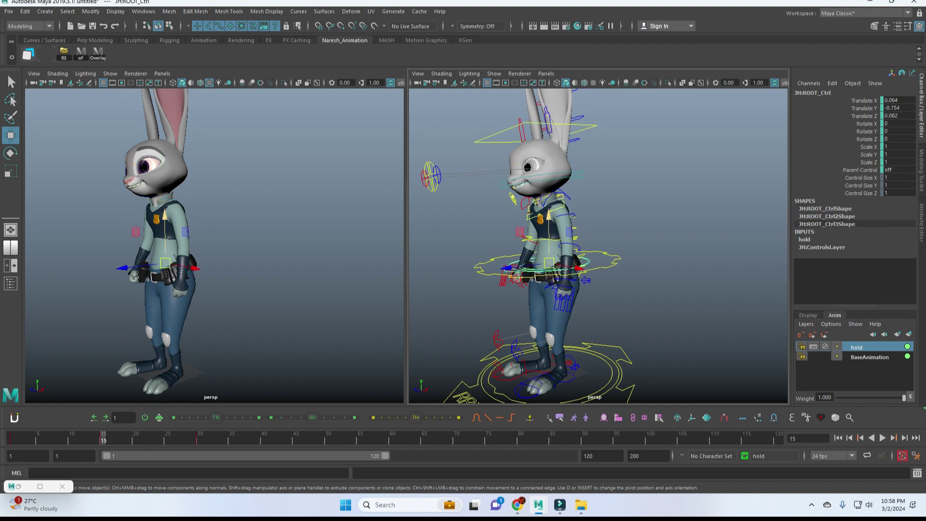
{"action": "key", "text": "ctrl+z"}
{"action": "key", "text": "ctrl+z"}
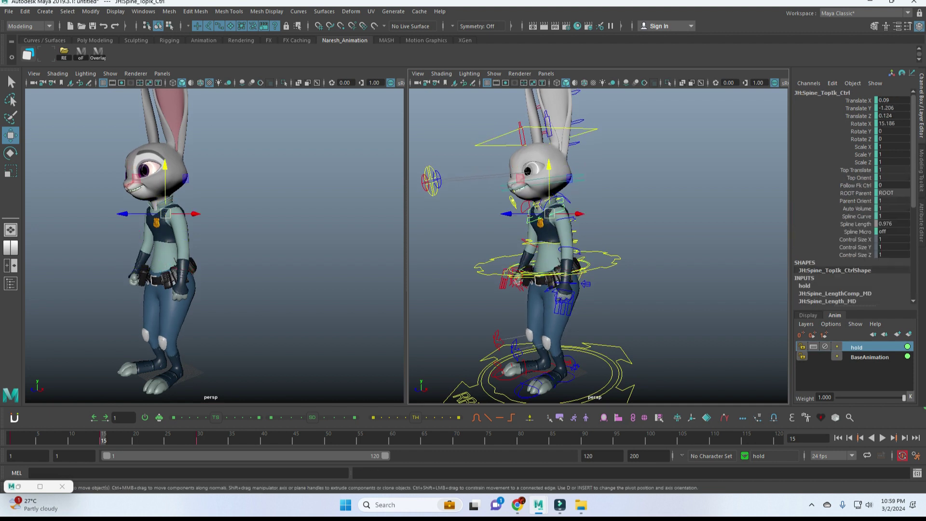
- Lower the top spine control to a Translate Y of about -3.1 and bend it forward to a Rotate X of about 24
{"action": "key", "text": "ctrl+z"}
{"action": "key", "text": "ctrl+z"}
{"action": "key", "text": "ctrl+z"}
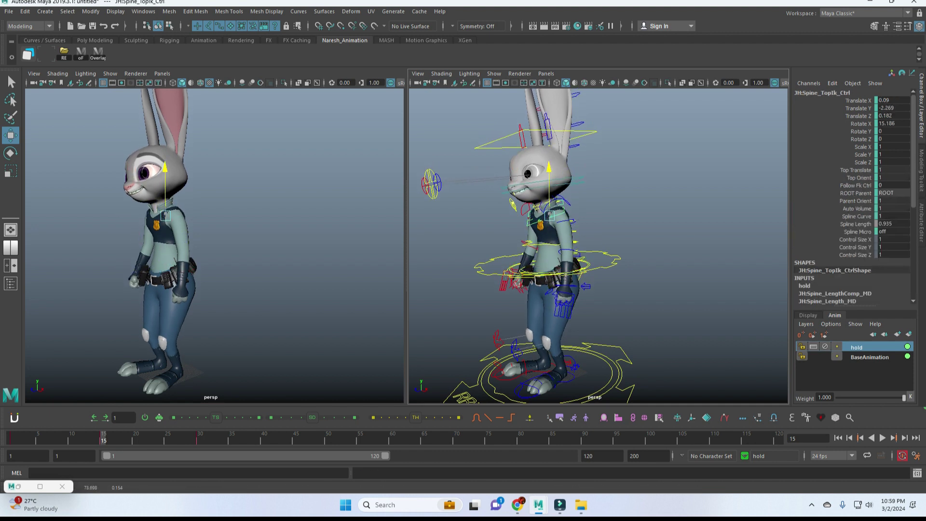
{"action": "key", "text": "e"}
{"action": "key", "text": "ctrl+z"}
{"action": "key", "text": "ctrl+z"}
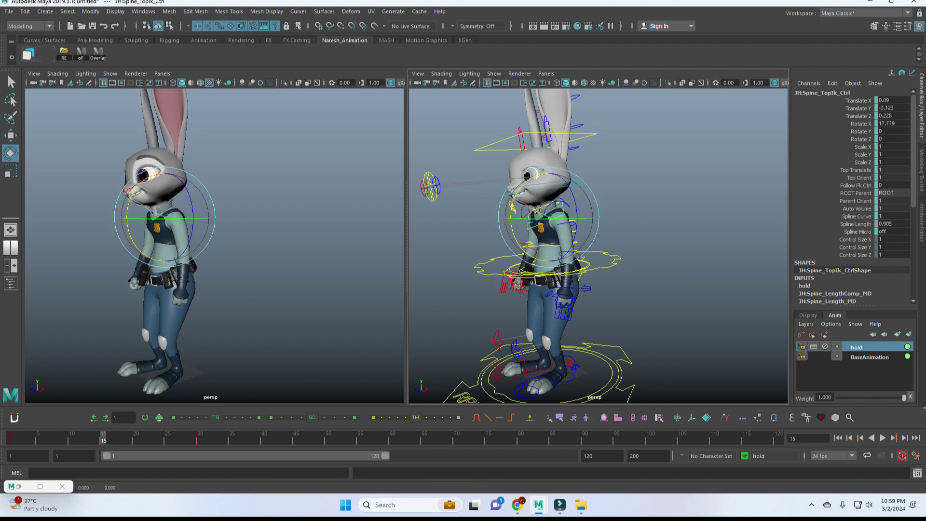
{"action": "key", "text": "ctrl+z"}
{"action": "key", "text": "ctrl+z"}
{"action": "key", "text": "ctrl+z"}
{"action": "key", "text": "ctrl+z"}
- Tilt the head master control to a Rotate X of about 16.5 and lower it, then lower the top spine control to about -3.98 in Y
{"action": "key", "text": "ctrl+z"}
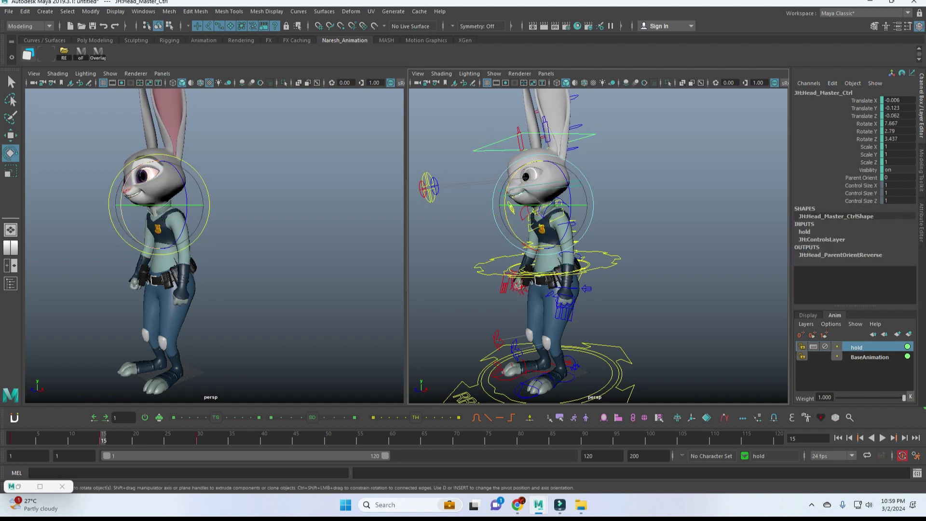
{"action": "key", "text": "ctrl+z"}
{"action": "key", "text": "ctrl+z"}
{"action": "key", "text": "w"}
{"action": "key", "text": "ctrl+z"}
{"action": "key", "text": "ctrl+z"}
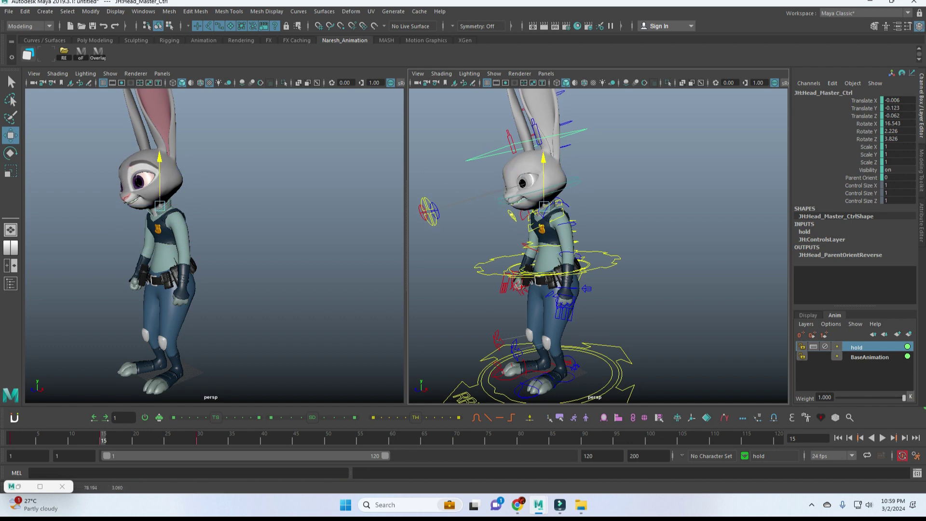
{"action": "key", "text": "ctrl+z"}
{"action": "key", "text": "ctrl+z"}
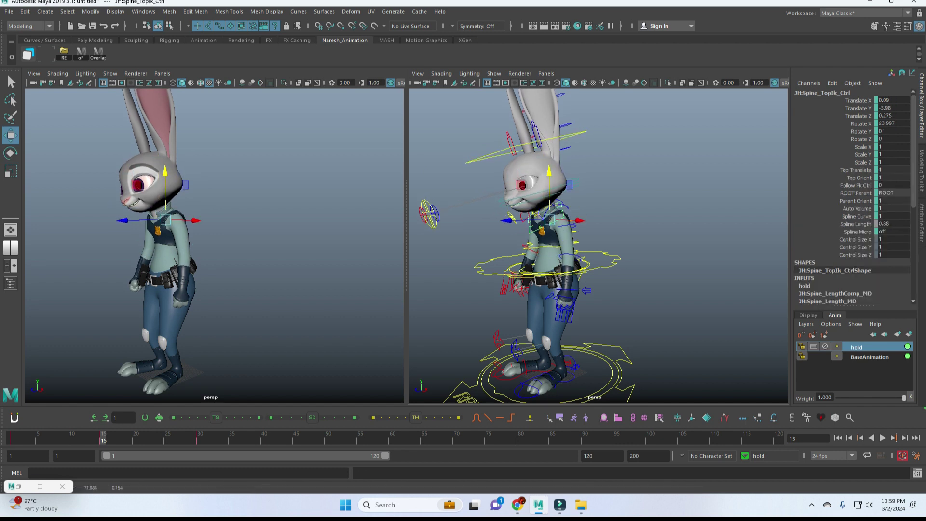
- Add the selected top spine control to the hold animation layer
{"action": "right_click", "coordinate": [809, 100]}
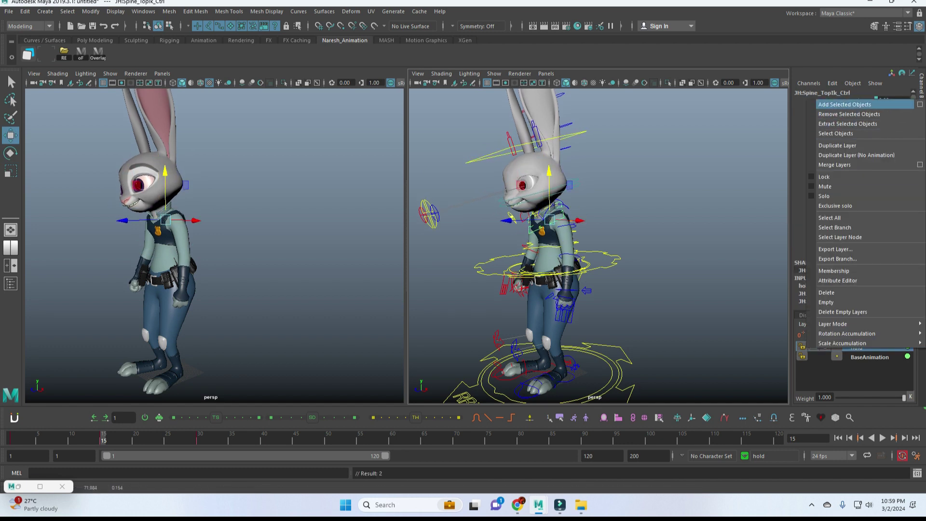
{"action": "left_click", "coordinate": [840, 105]}
{"action": "key", "text": "shift+a"}
{"action": "key", "text": "shift+a"}
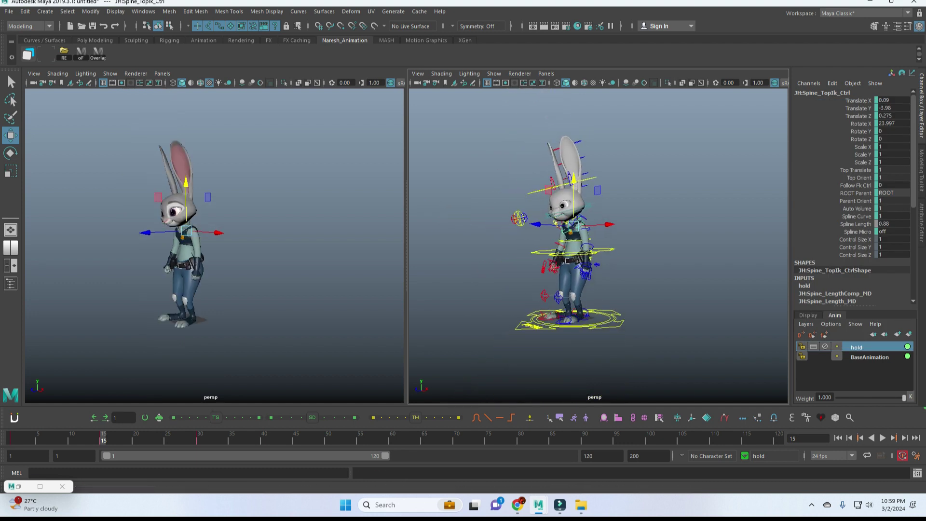
- Check the poses at frames 1 and 30, and set the top spine control's curves to cycle before and after their keys in the Graph Editor
{"action": "key", "text": "alt+shift+v"}
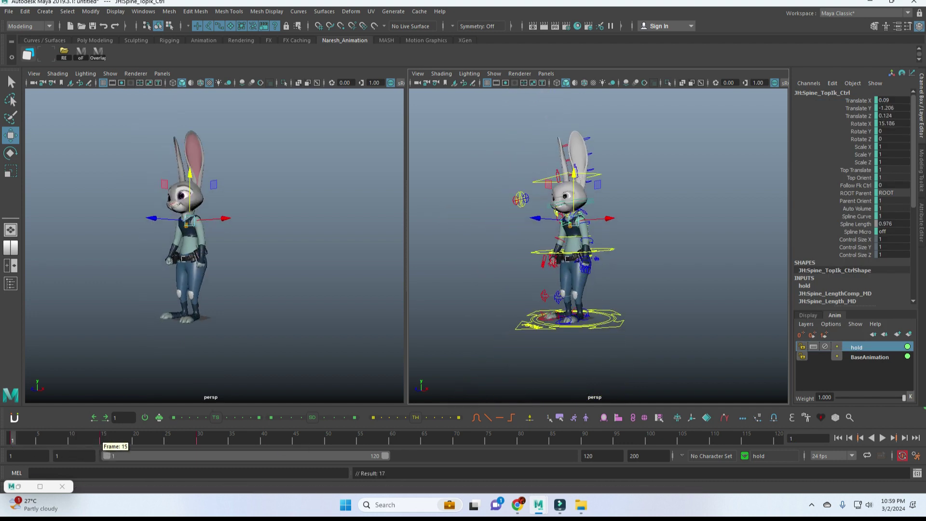
{"action": "key", "text": "period"}
{"action": "key", "text": "period"}
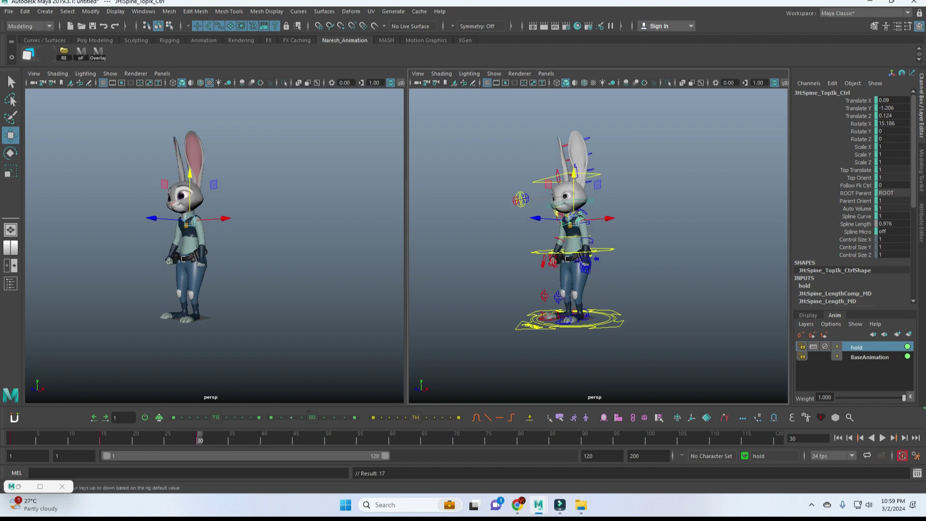
{"action": "key", "text": "shift+g"}
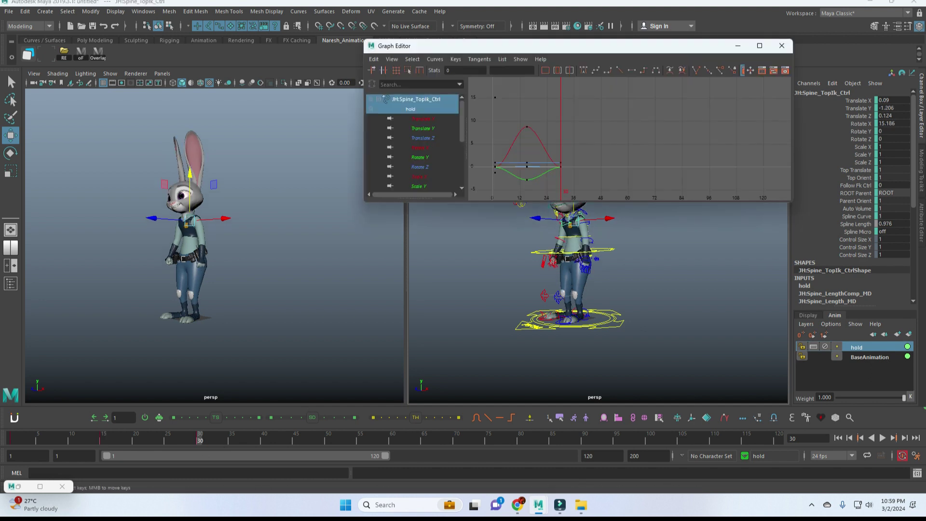
{"action": "key", "text": "super+Up"}
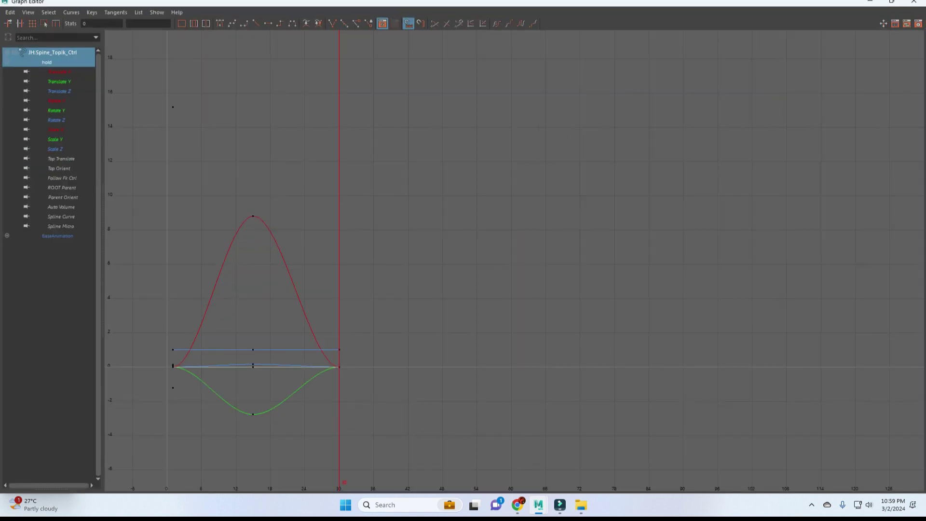
{"action": "key", "text": "shift+o"}
{"action": "key", "text": "super+Down"}
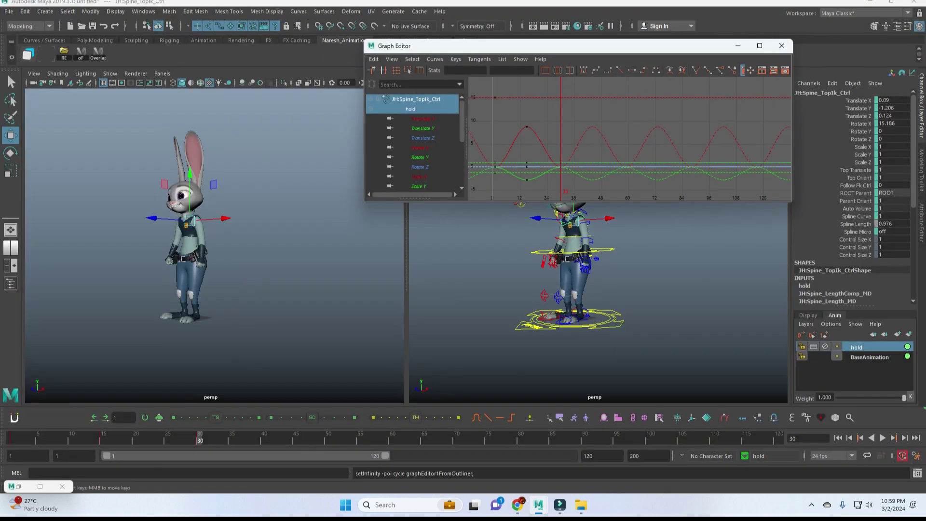
- Select the root, top spine and head master controls and make all their hold-layer curves cycle infinitely
{"action": "scroll", "coordinate": [214, 241], "scroll_direction": "up", "scroll_amount": 5}
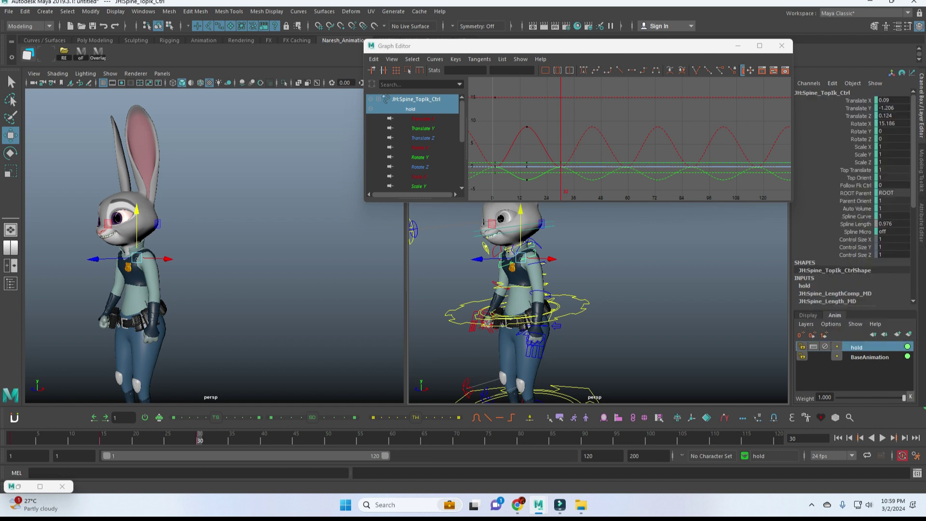
{"action": "left_click", "coordinate": [133, 245]}
{"action": "key", "text": "super+Up"}
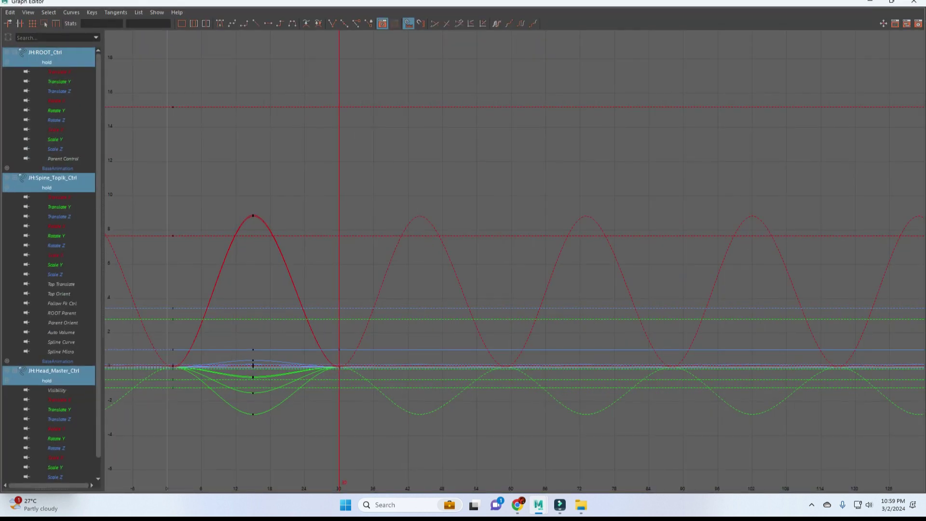
{"action": "key", "text": "super+Down"}
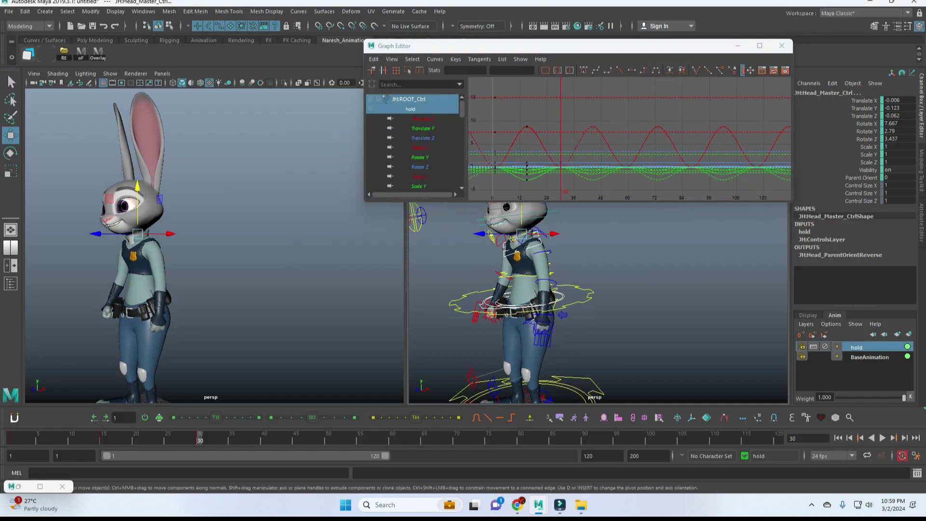
- Reselect the root, top spine and head controls in that order, and offset their keys over the whole timeline with Time Offsetter Stagger
{"action": "key", "text": "q"}
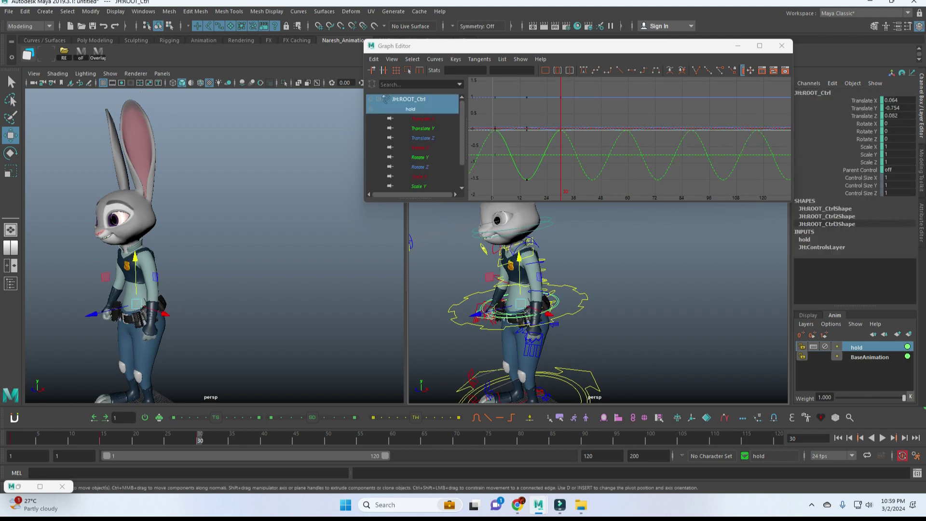
{"action": "left_click", "coordinate": [484, 249]}
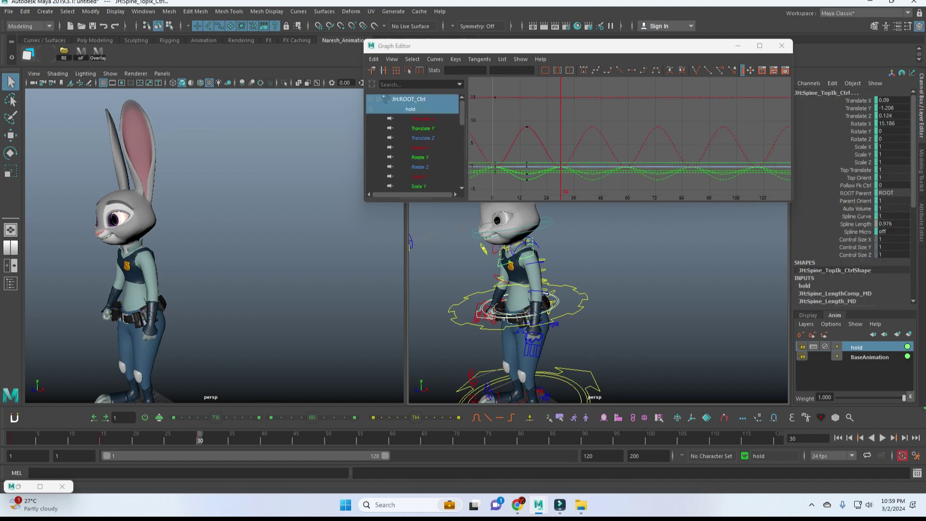
{"action": "left_click", "coordinate": [484, 284]}
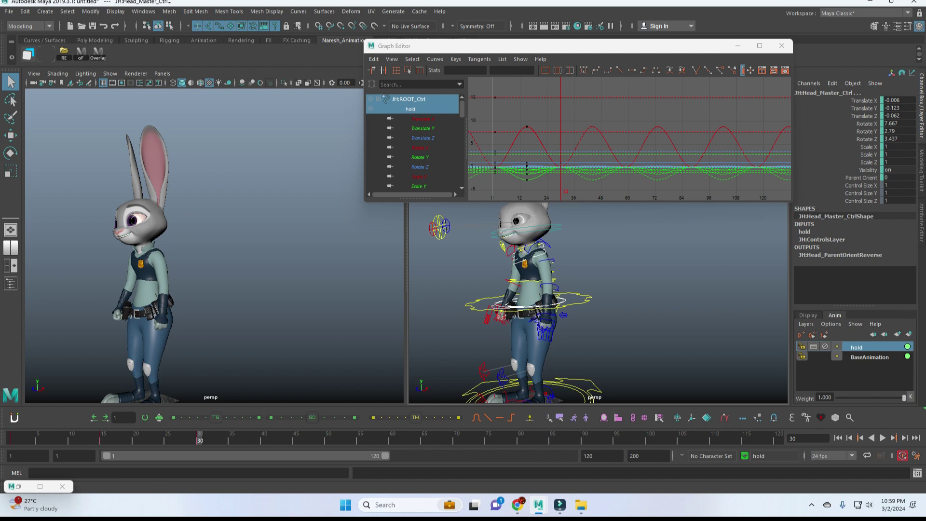
{"action": "double_click", "coordinate": [200, 440]}
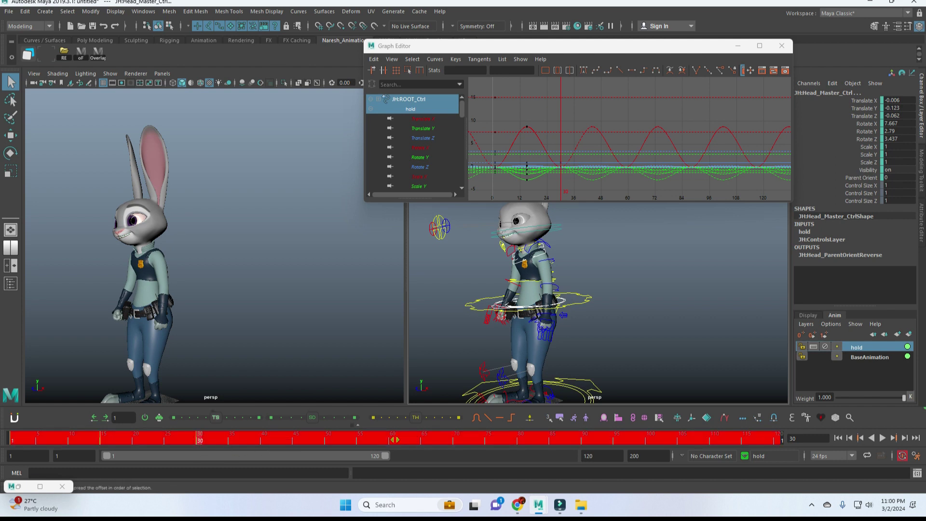
{"action": "left_click", "coordinate": [357, 424]}
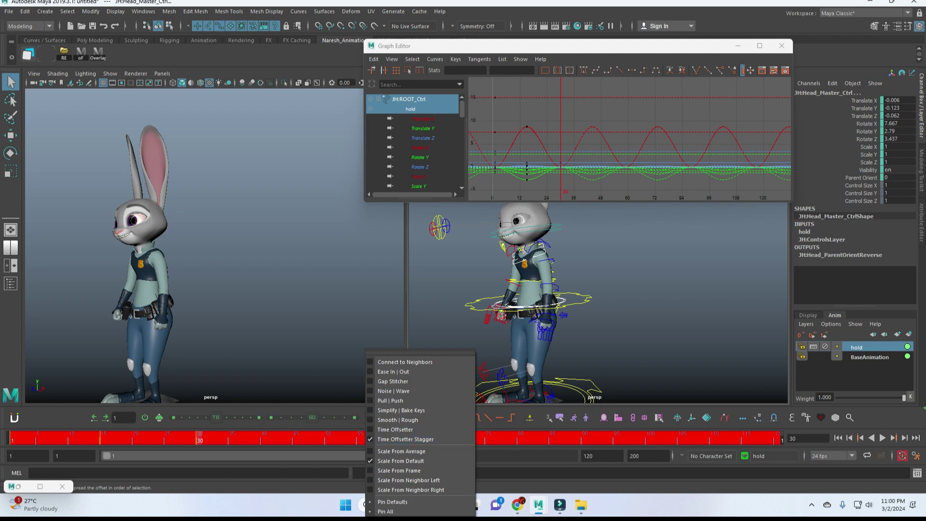
{"action": "key", "text": "Escape"}
{"action": "left_click_drag", "start_coordinate": [216, 417], "coordinate": [257, 417]}
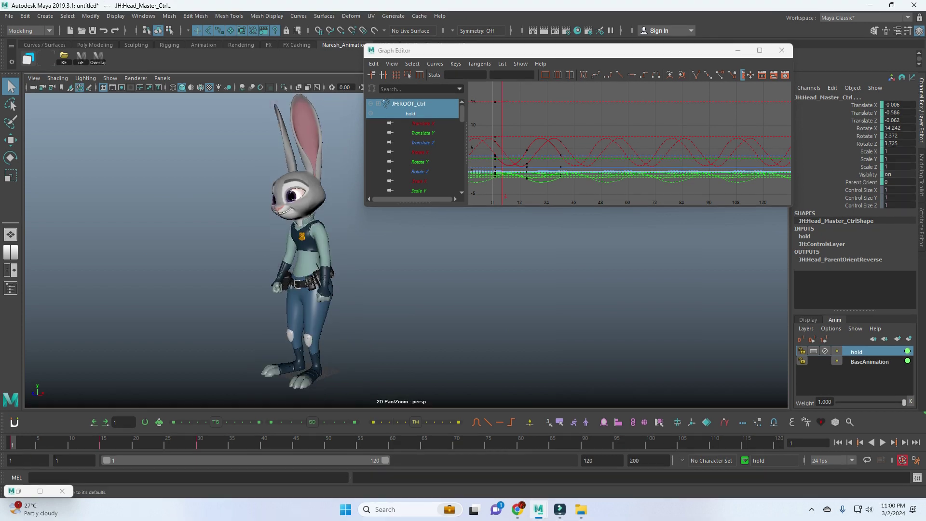
- Play back the animation to review the staggered body motion and return to frame 1
{"action": "key", "text": "alt+v"}
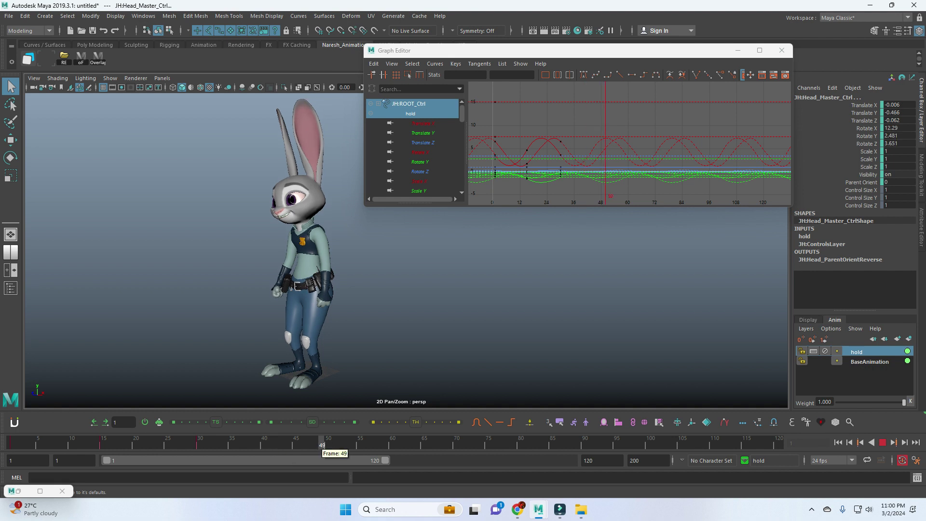
{"action": "key", "text": "alt+v"}
{"action": "key", "text": "alt+shift+v"}
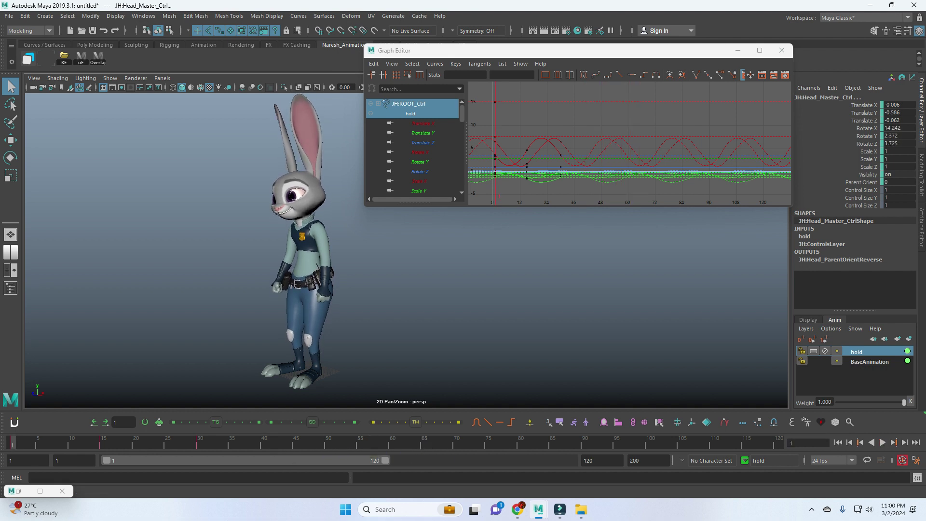
- Select the left arm's FK shoulder, elbow and wrist controls and add them to the hold animation layer
{"action": "key", "text": "space"}
{"action": "key", "text": "space"}
{"action": "middle_click_drag", "start_coordinate": [386, 241], "coordinate": [396, 243], "text": "alt"}
{"action": "key", "text": "w"}
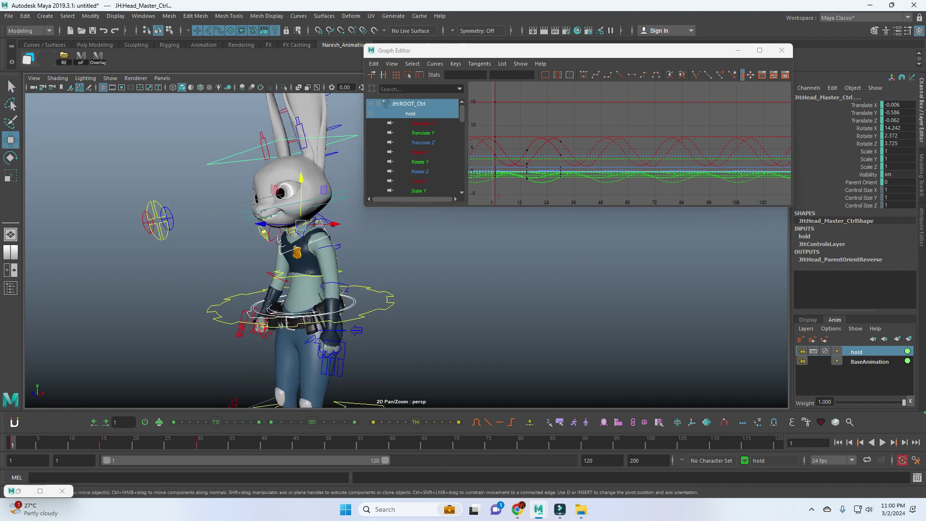
{"action": "left_click_drag", "start_coordinate": [396, 242], "coordinate": [463, 244], "text": "alt"}
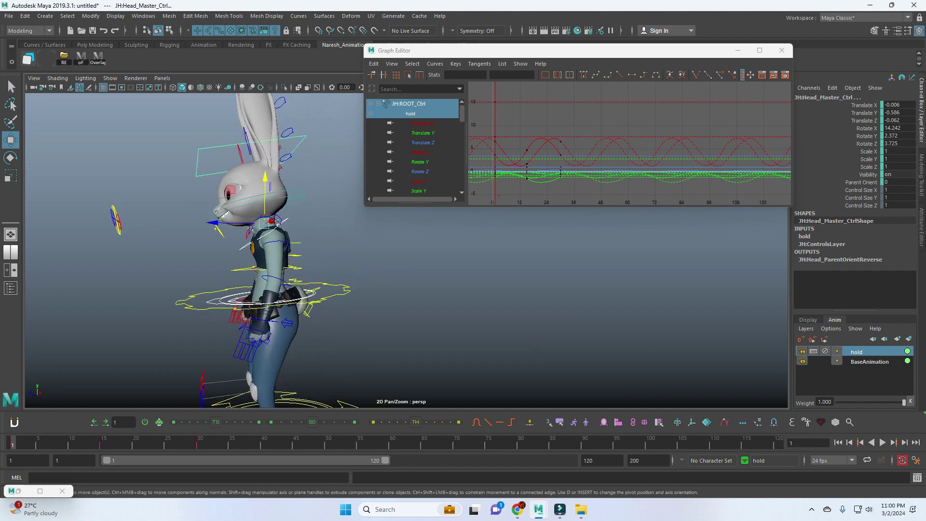
{"action": "left_click", "coordinate": [277, 245]}
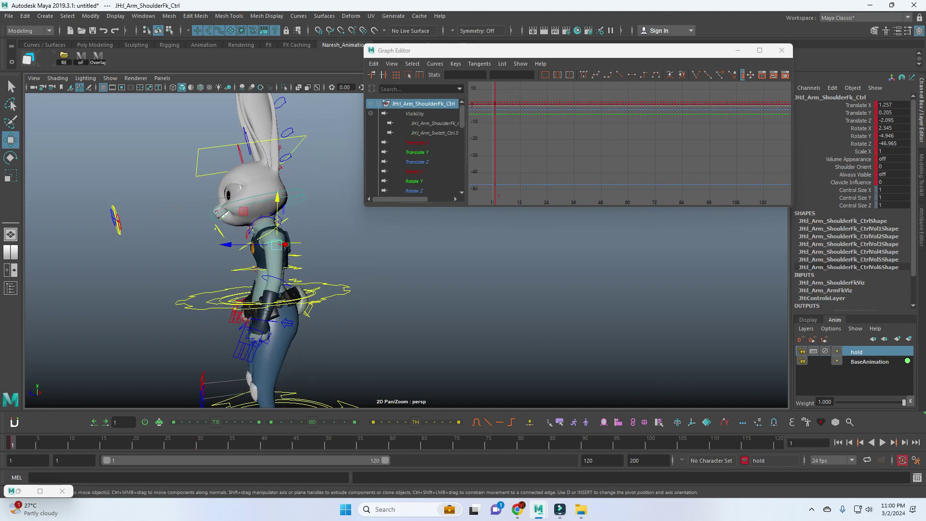
{"action": "key", "text": "Down"}
{"action": "key", "text": "Down"}
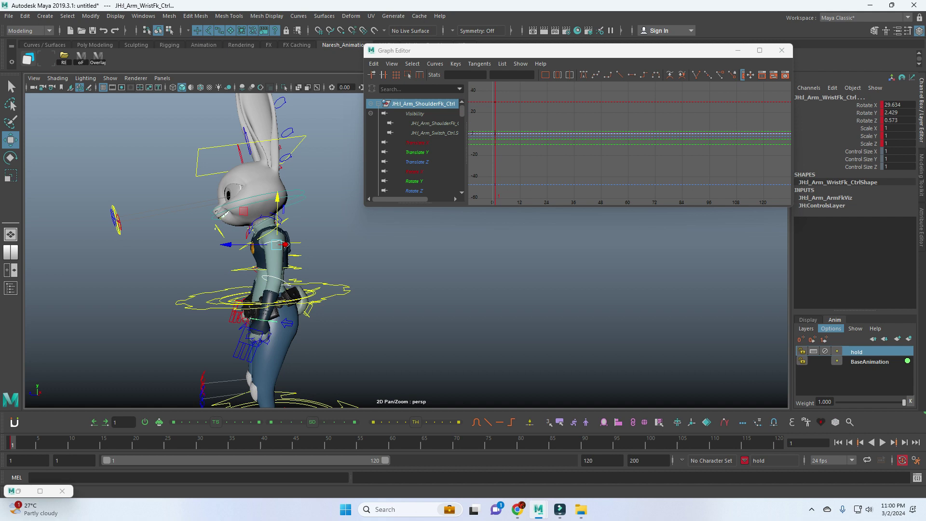
{"action": "right_click", "coordinate": [857, 351]}
{"action": "left_click", "coordinate": [849, 107]}
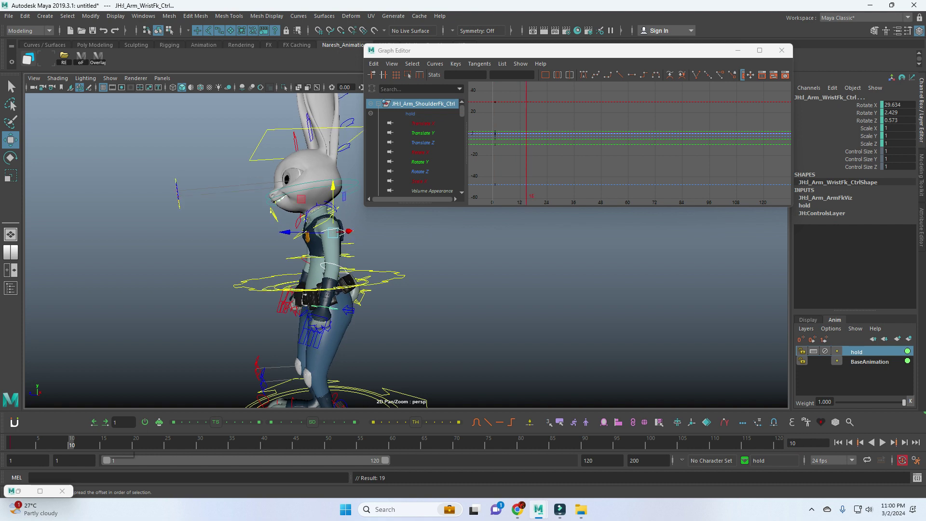
- Key the left arm controls at frames 1, 15 and 30, and rotate the wrist at frame 15 to a Rotate Y of about 18.8
{"action": "key", "text": "."}
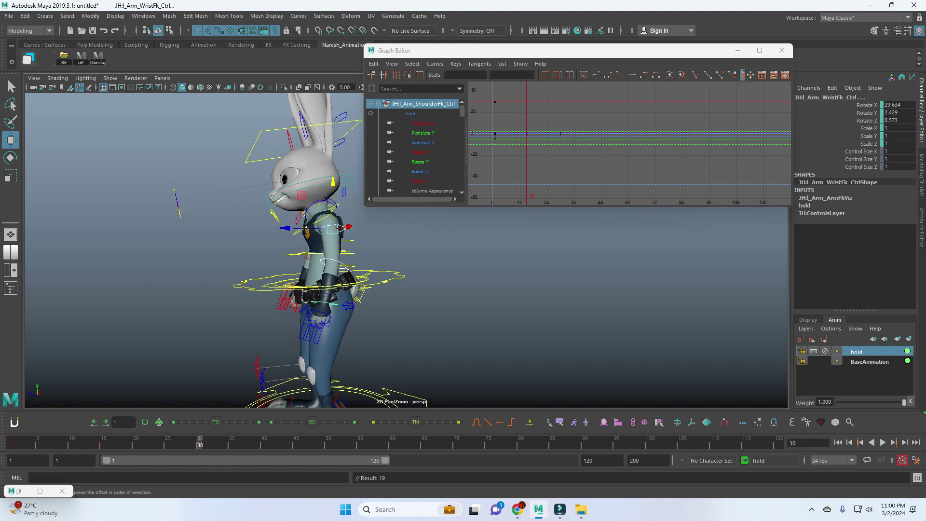
{"action": "key", "text": "e"}
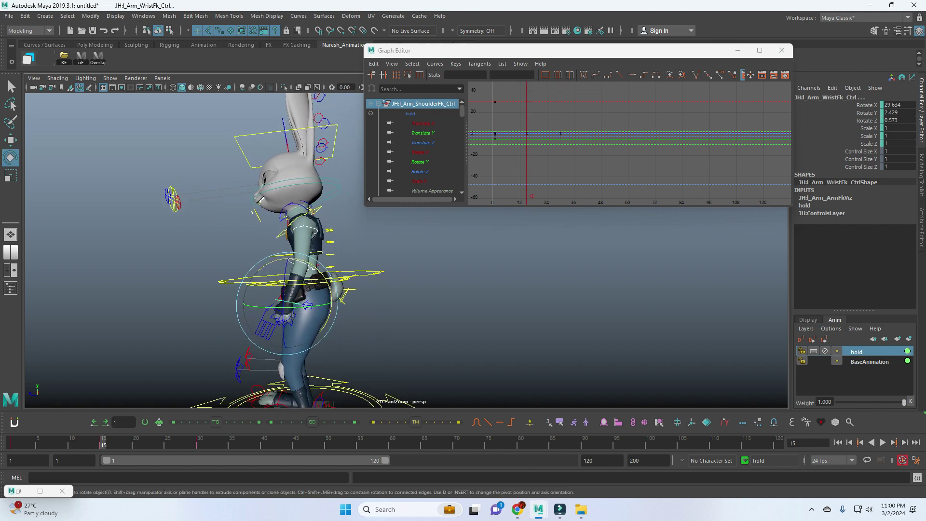
{"action": "left_click_drag", "start_coordinate": [309, 305], "coordinate": [338, 305]}
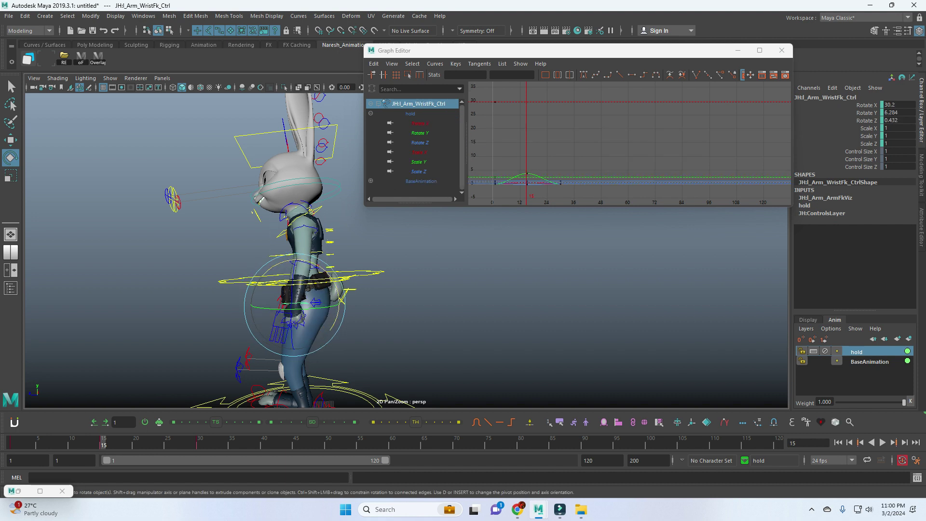
{"action": "key", "text": "w"}
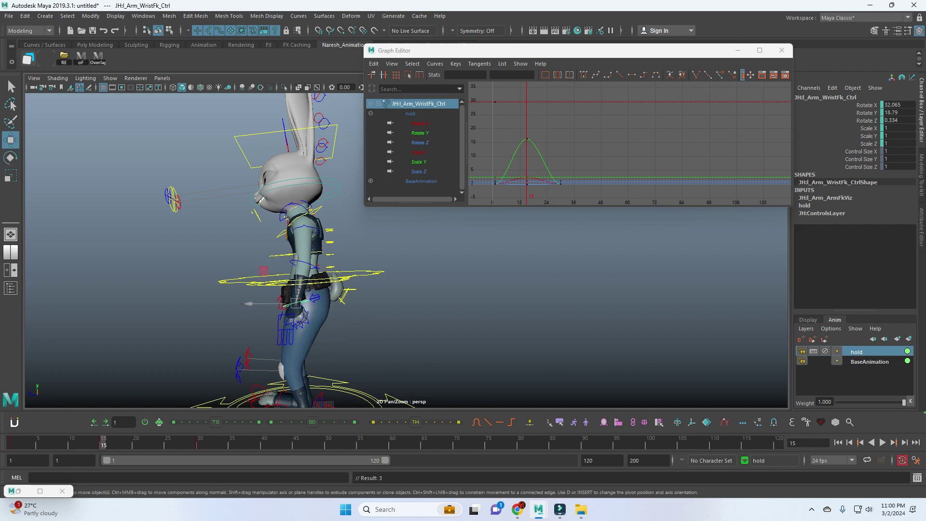
- Select the left shoulder, elbow and wrist controls together and rotate them slightly further at frame 15
{"action": "key", "text": "Up"}
{"action": "key", "text": "Up"}
{"action": "key", "text": "Down"}
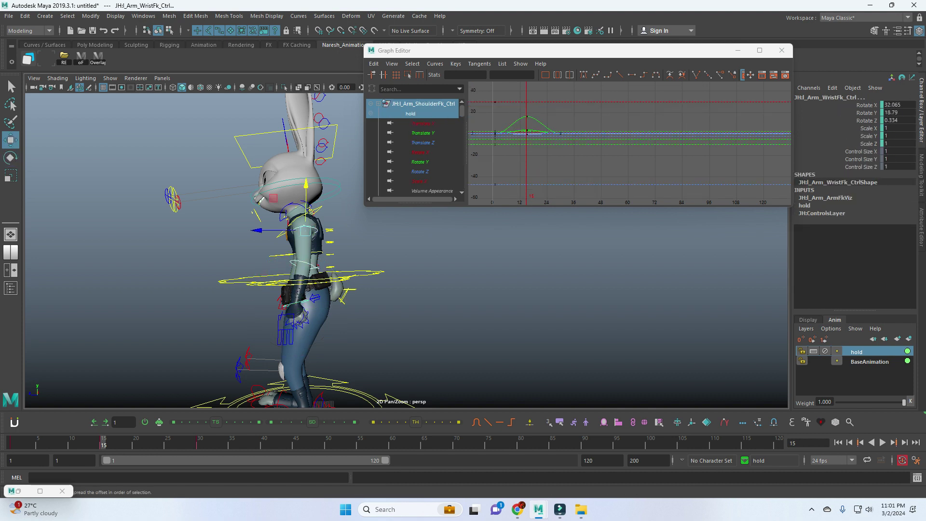
{"action": "key", "text": "e"}
{"action": "left_click_drag", "start_coordinate": [289, 289], "coordinate": [308, 294]}
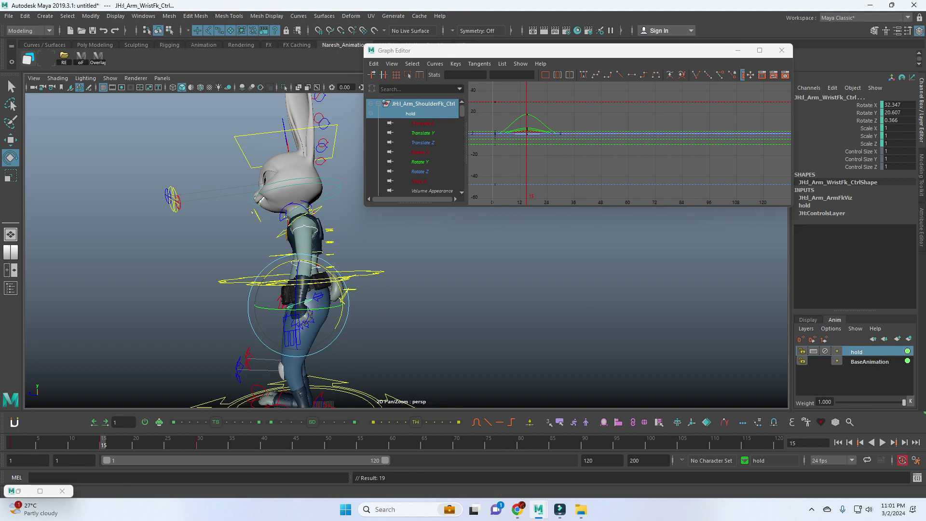
- Set the left arm's hold-layer curves to cycle before and after their keys, and check the loop at frames 30 and 1
{"action": "key", "text": "super+Up"}
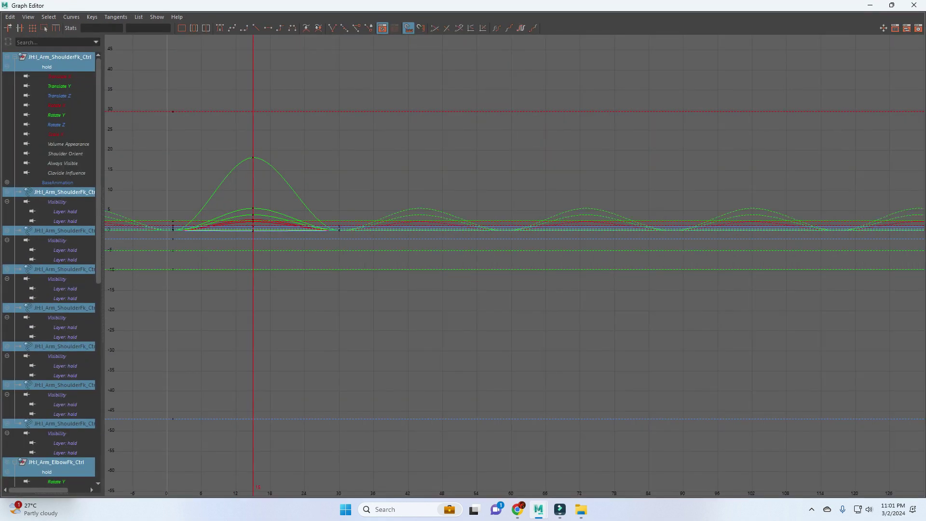
{"action": "key", "text": "super+Down"}
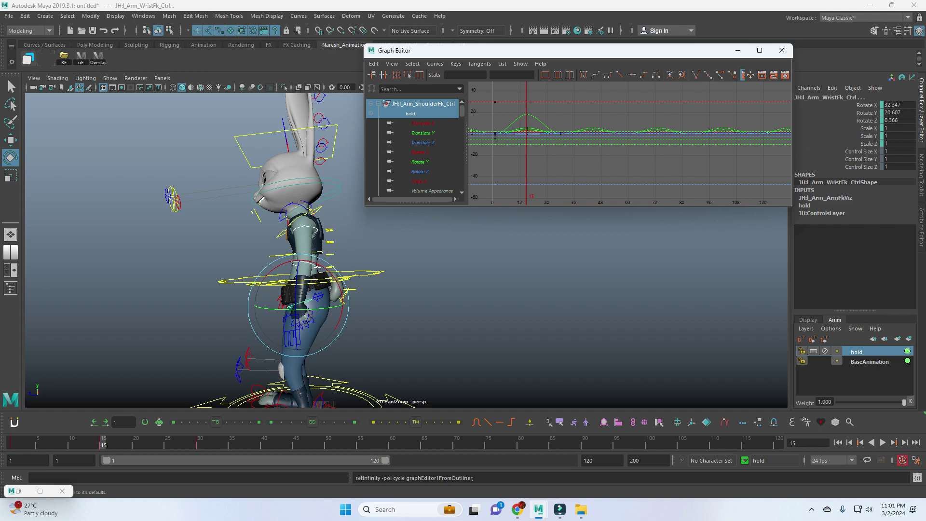
{"action": "left_click", "coordinate": [199, 441]}
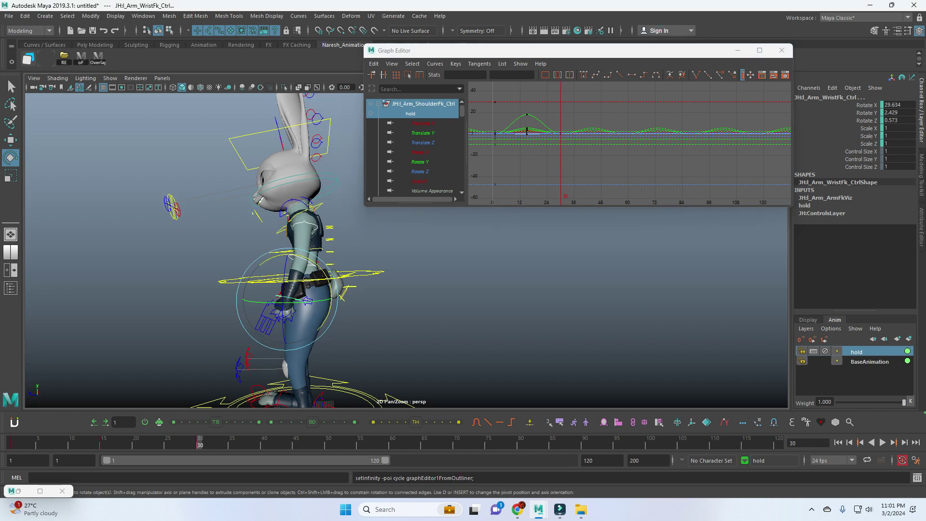
{"action": "key", "text": "alt+shift+v"}
{"action": "key", "text": "a"}
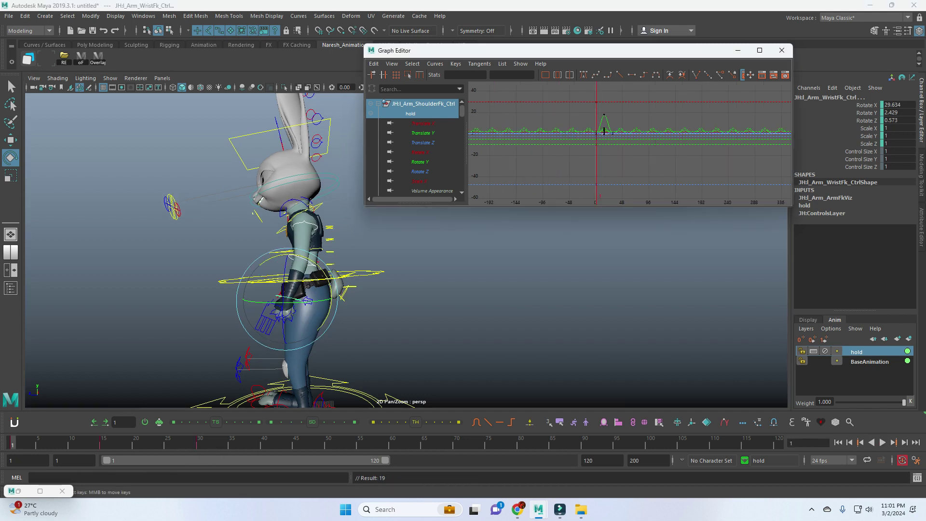
- Reselect the left shoulder, elbow and wrist controls in that order, and stagger their keys over the whole timeline with the time offset tool
{"action": "scroll", "coordinate": [604, 131], "scroll_direction": "up", "scroll_amount": 2}
{"action": "left_click_drag", "start_coordinate": [290, 241], "coordinate": [347, 241], "text": "alt"}
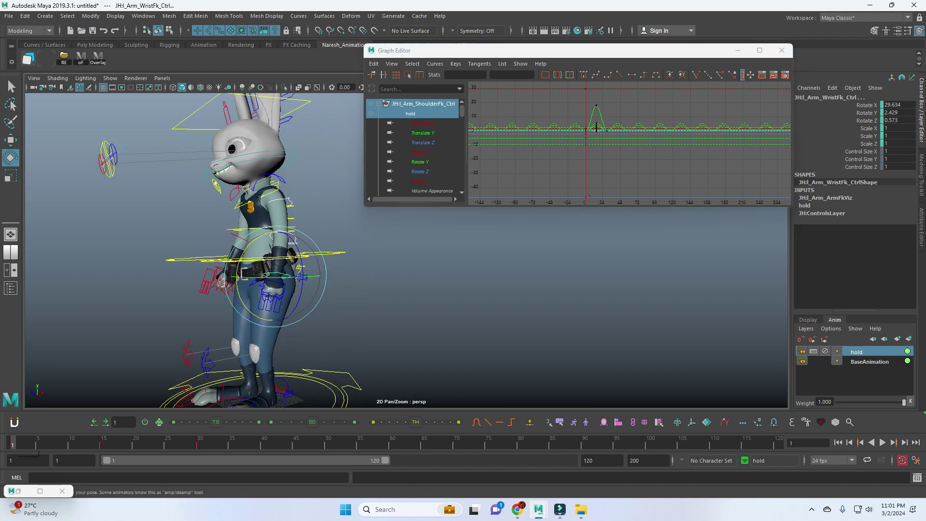
{"action": "left_click", "coordinate": [482, 289]}
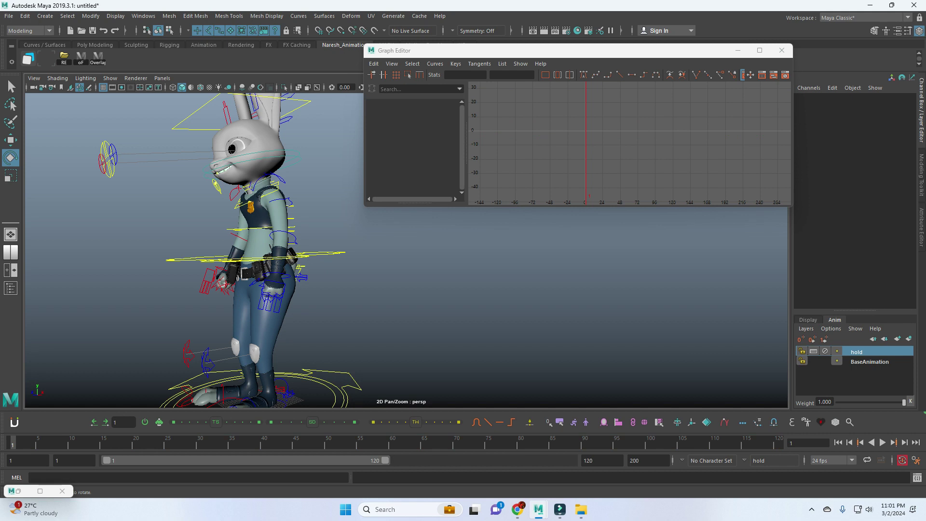
{"action": "key", "text": "q"}
{"action": "left_click", "coordinate": [279, 265]}
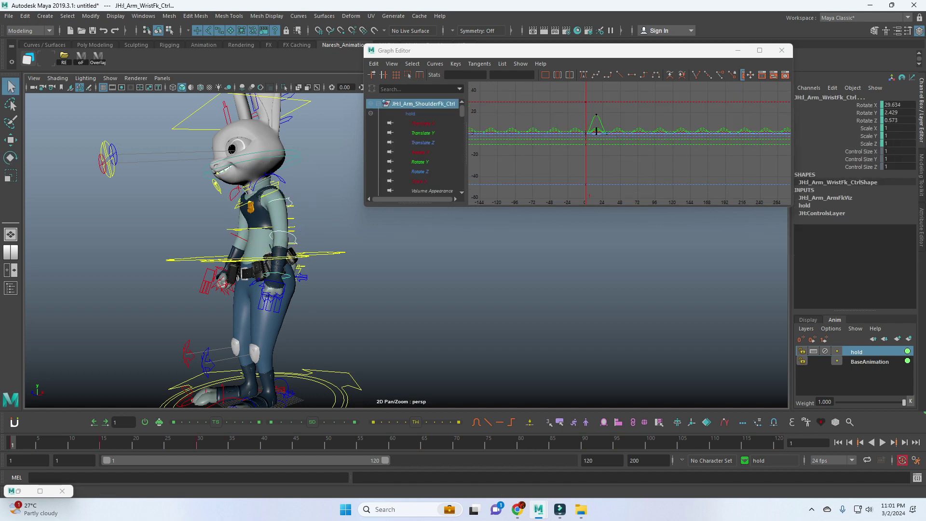
{"action": "double_click", "coordinate": [393, 443], "text": "shift"}
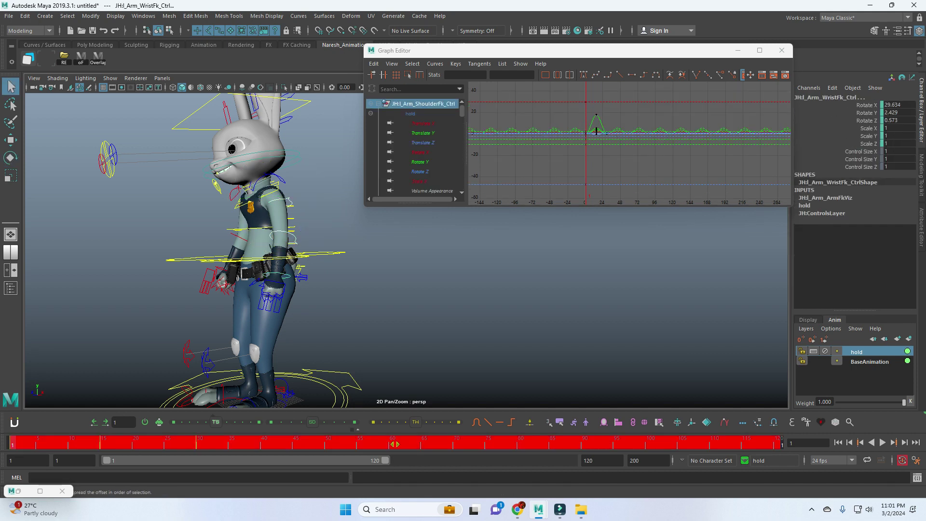
{"action": "left_click_drag", "start_coordinate": [597, 130], "coordinate": [597, 132]}
- Select the right arm's FK shoulder, elbow and wrist controls and add them to the hold animation layer
{"action": "left_click_drag", "start_coordinate": [482, 232], "coordinate": [382, 285], "text": "alt"}
{"action": "scroll", "coordinate": [340, 241], "scroll_direction": "up", "scroll_amount": 5}
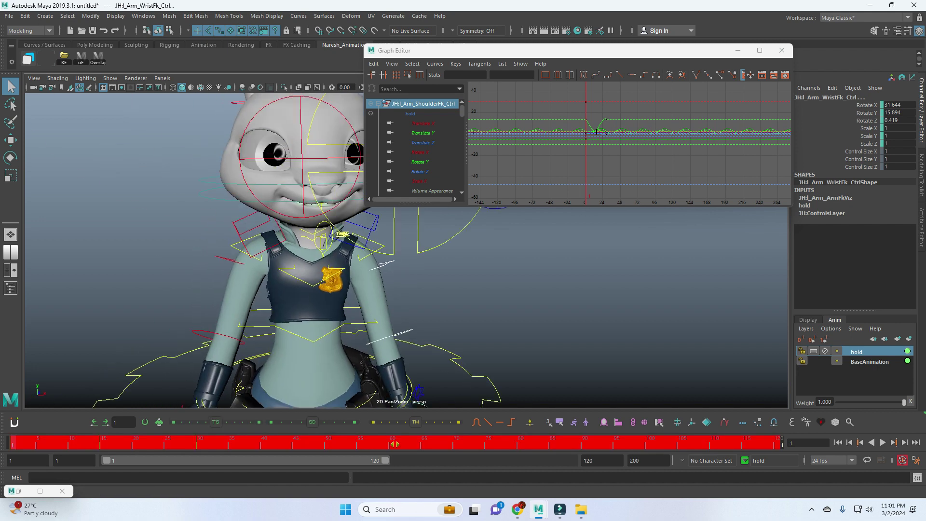
{"action": "middle_click_drag", "start_coordinate": [338, 266], "coordinate": [372, 203], "text": "alt"}
{"action": "left_click", "coordinate": [212, 157]}
{"action": "key", "text": "Down"}
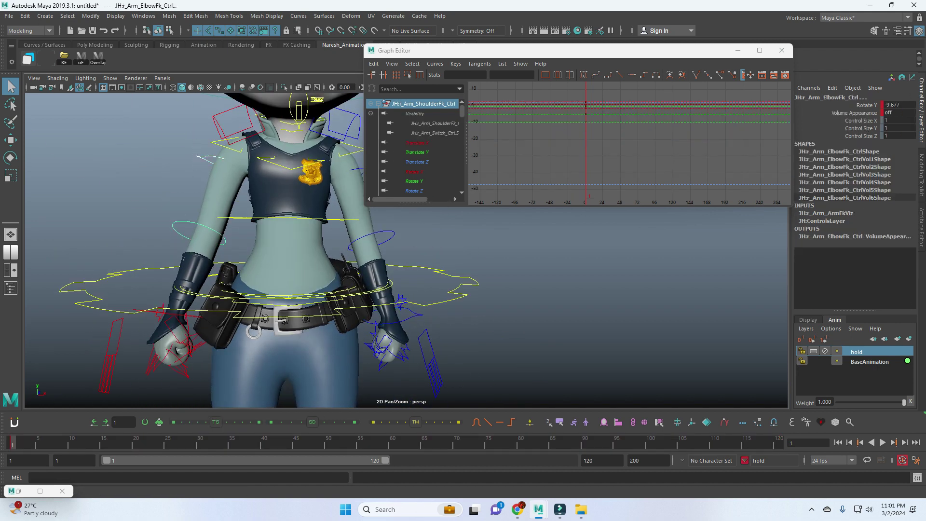
{"action": "scroll", "coordinate": [290, 251], "scroll_direction": "down", "scroll_amount": 2}
{"action": "key", "text": "Down"}
{"action": "scroll", "coordinate": [289, 251], "scroll_direction": "down", "scroll_amount": 4}
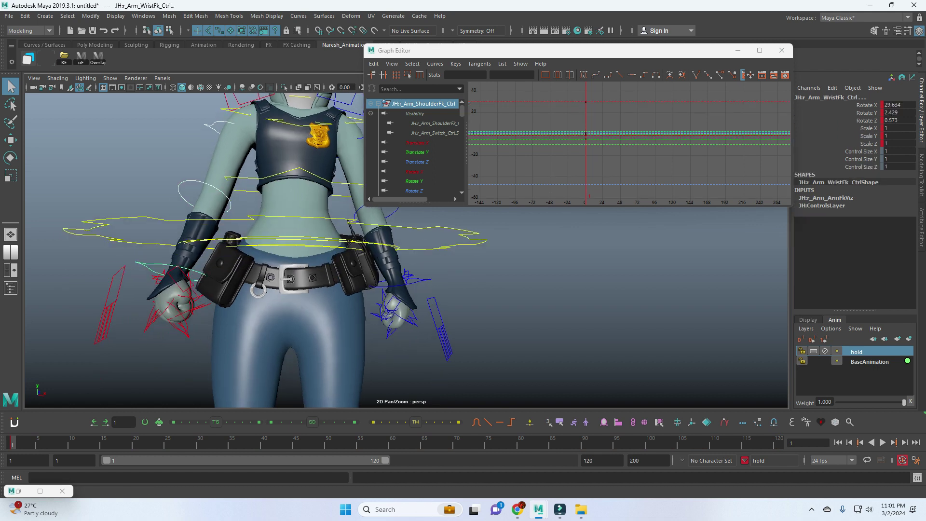
{"action": "right_click", "coordinate": [856, 352]}
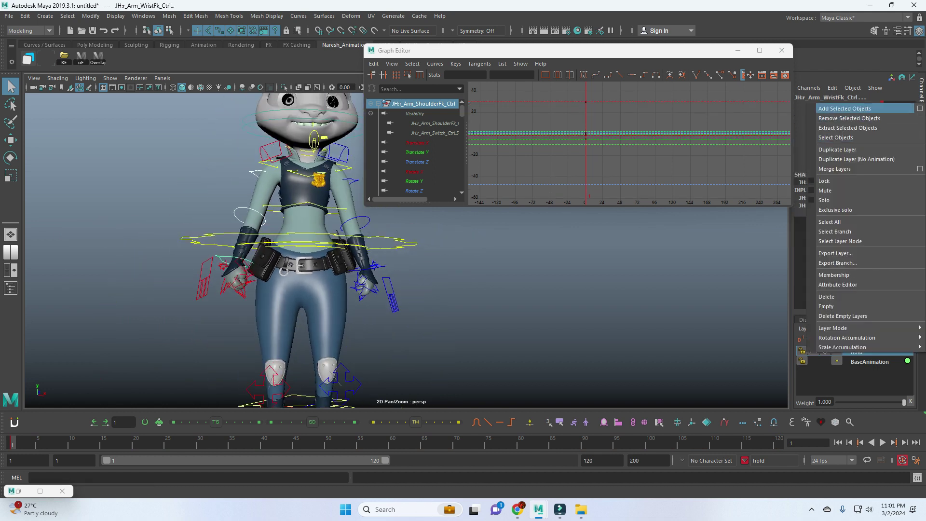
{"action": "left_click", "coordinate": [859, 118]}
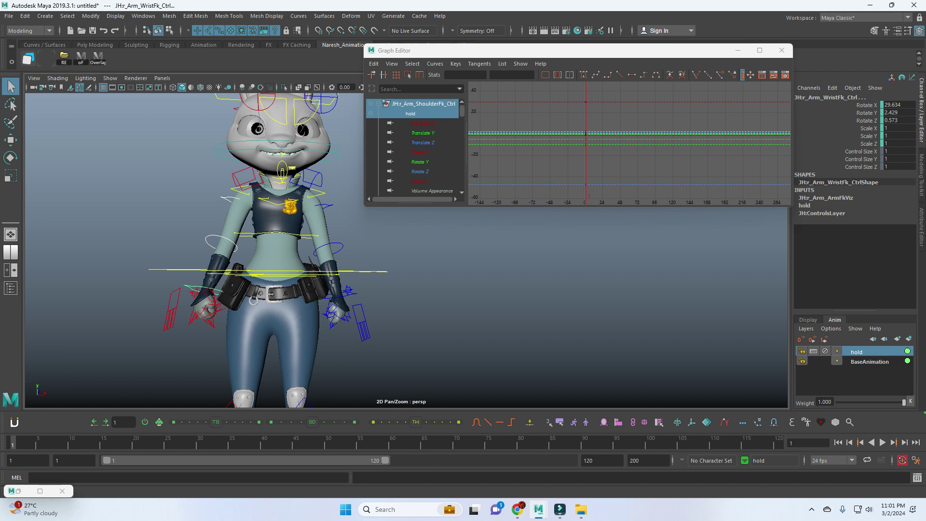
- Mirror the left arm's animation onto the right arm controls over the whole timeline
{"action": "scroll", "coordinate": [289, 250], "scroll_direction": "down", "scroll_amount": 3}
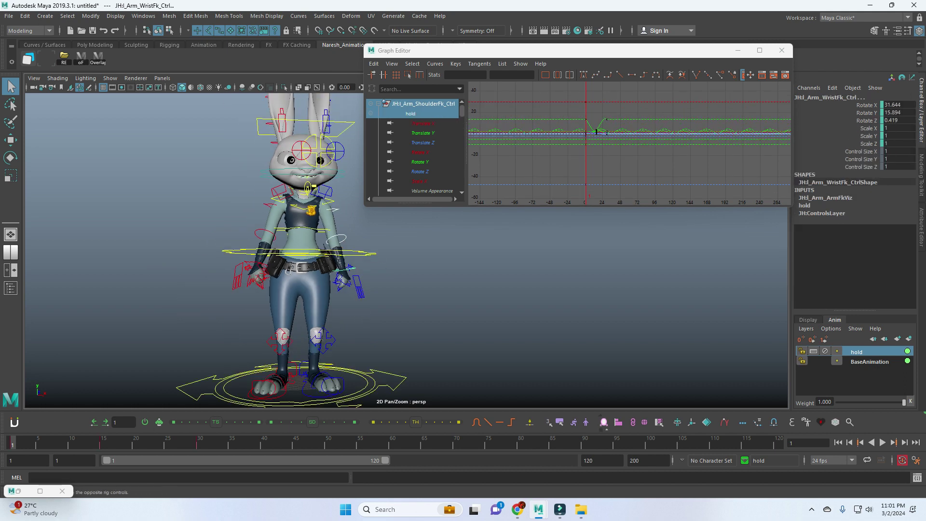
{"action": "double_click", "coordinate": [355, 440], "text": "shift"}
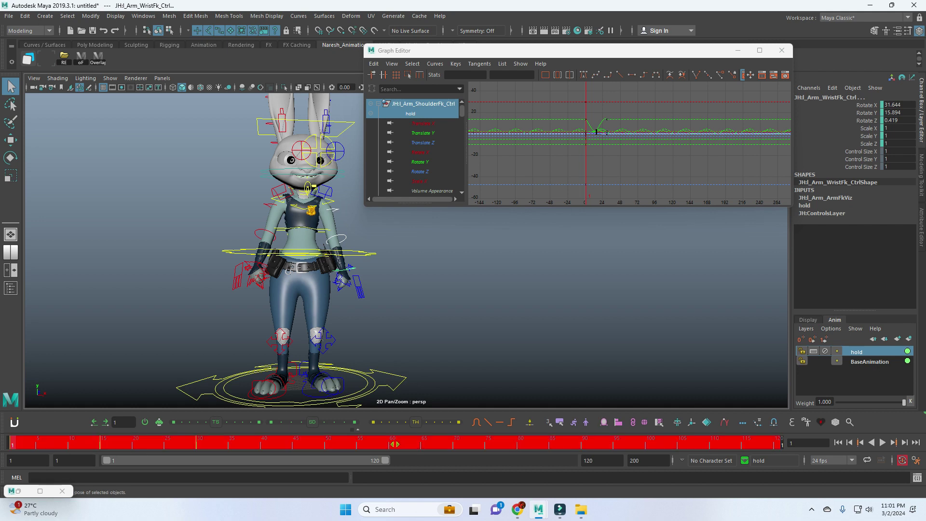
{"action": "left_click_drag", "start_coordinate": [290, 241], "coordinate": [255, 280], "text": "alt"}
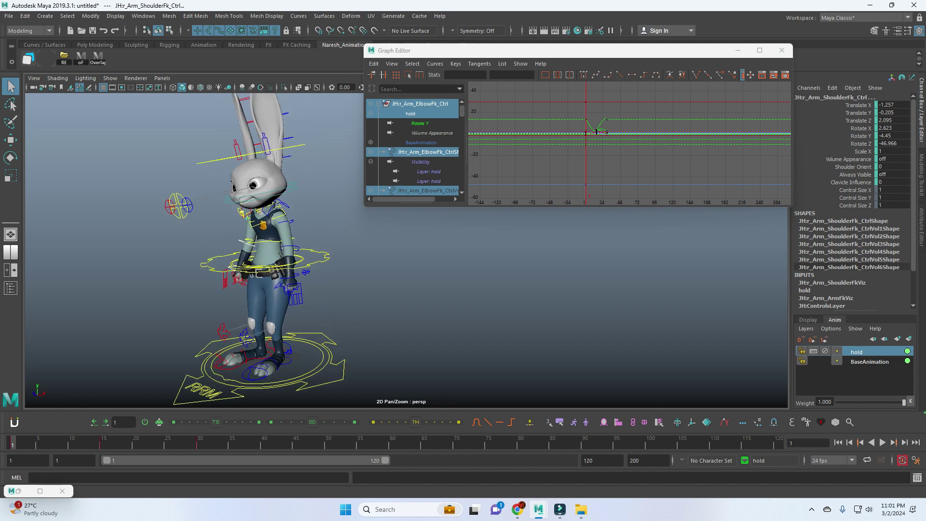
- Play back the animation from the front and side to review the arm motion, and return to frame 1
{"action": "key", "text": "space"}
{"action": "key", "text": "f"}
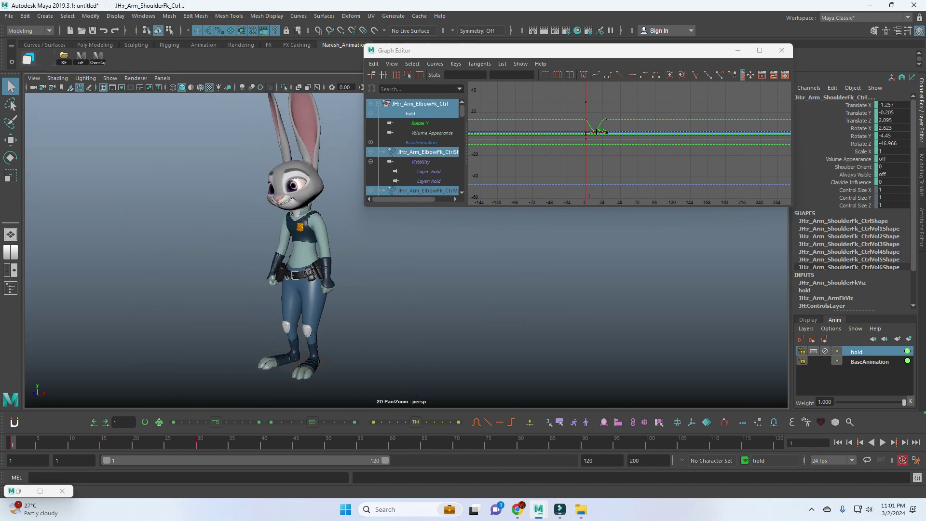
{"action": "key", "text": "alt+v"}
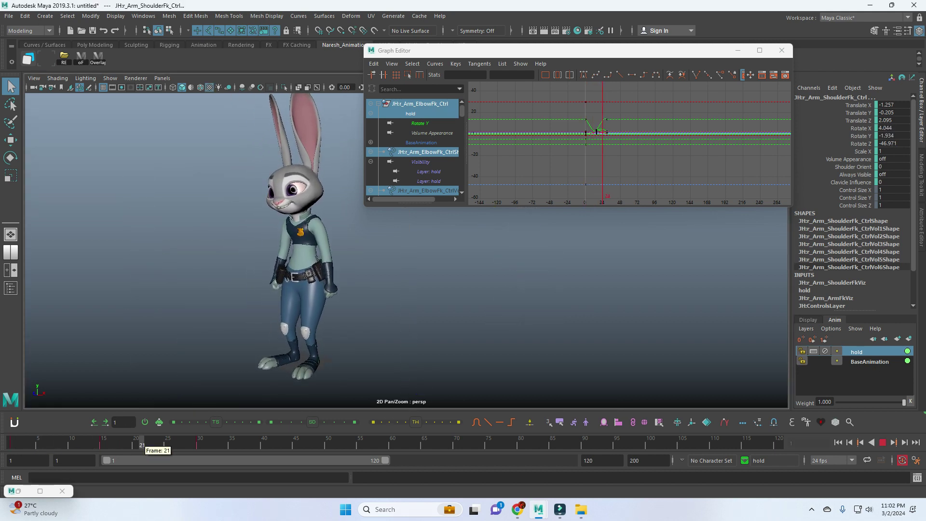
{"action": "key", "text": "alt+v"}
{"action": "left_click_drag", "start_coordinate": [313, 241], "coordinate": [367, 246], "text": "alt"}
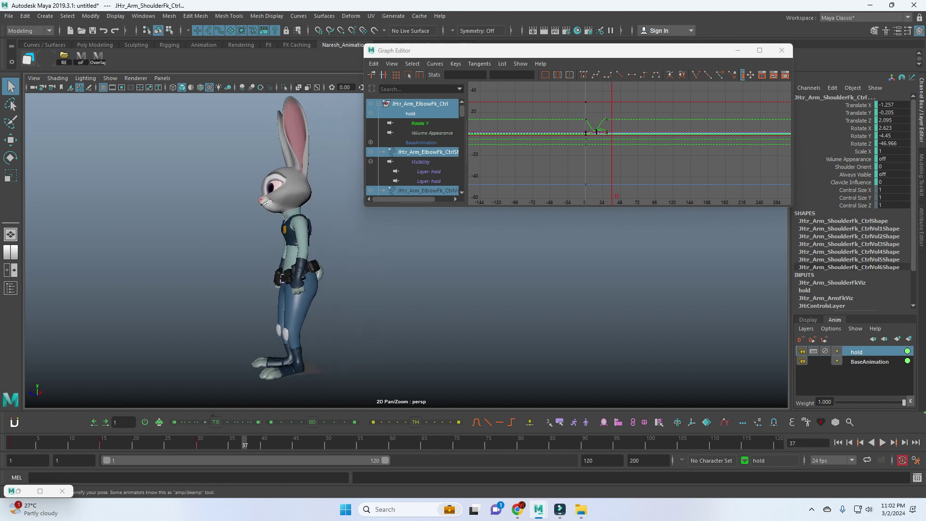
{"action": "key", "text": "alt+v"}
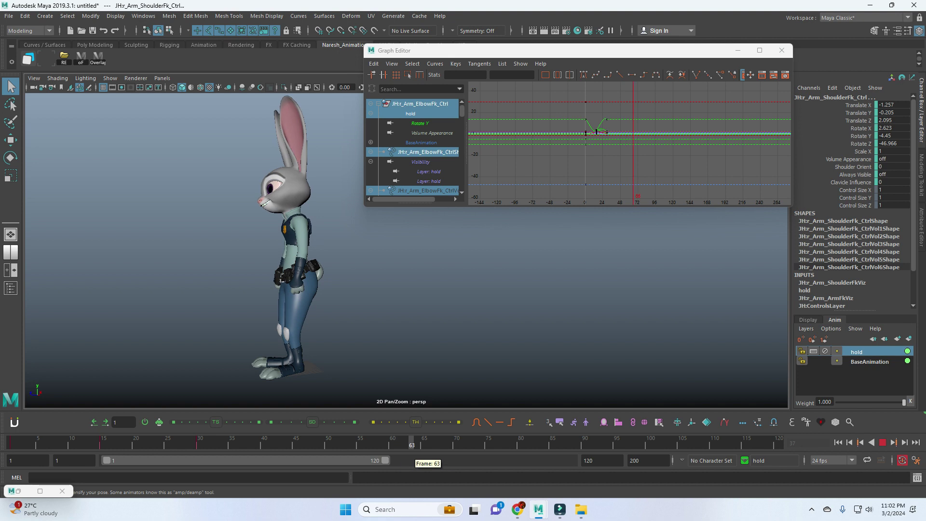
{"action": "left_click_drag", "start_coordinate": [411, 442], "coordinate": [540, 442]}
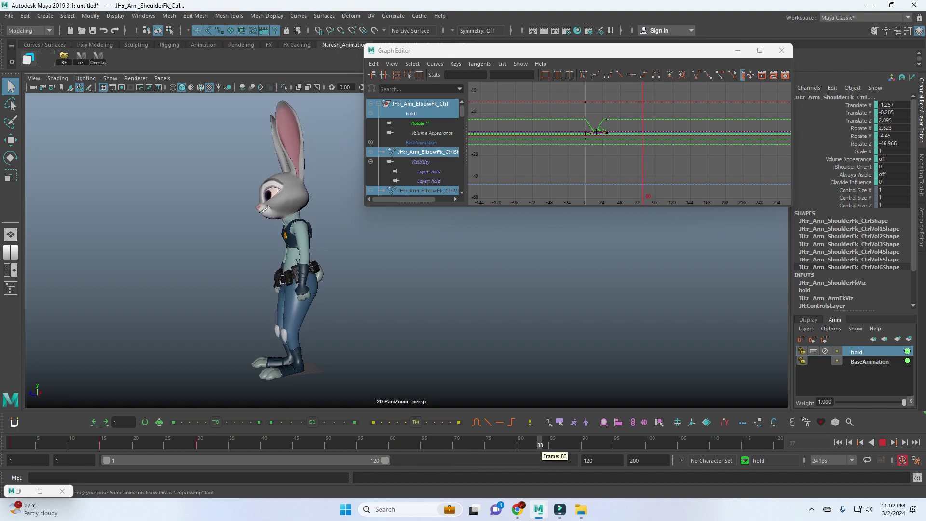
{"action": "key", "text": "alt+shift+v"}
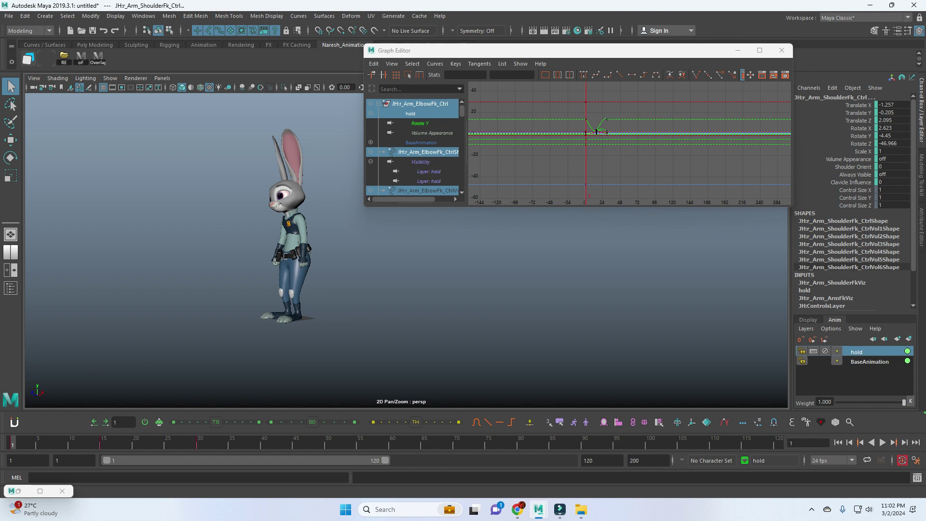
- Show the elbow's hold-layer curves and lower the hold layer's weight to about 0.45
{"action": "left_click", "coordinate": [410, 113]}
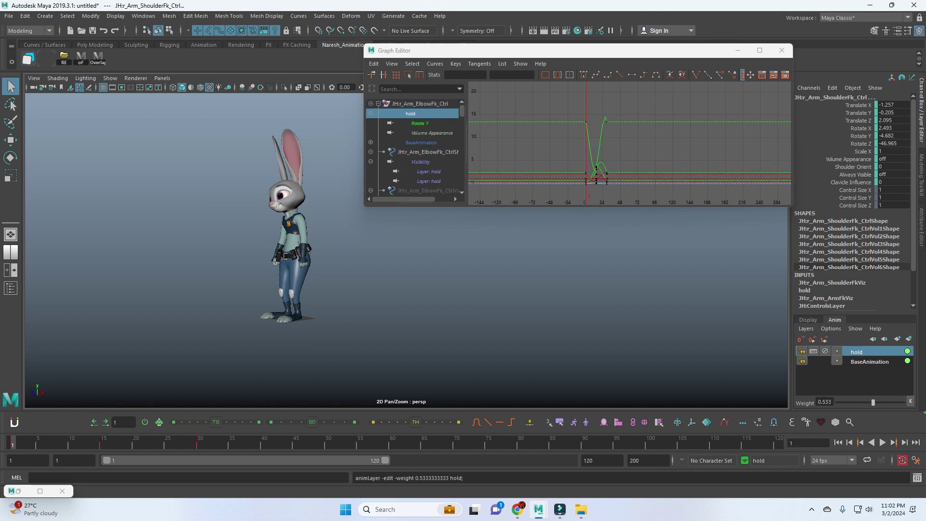
{"action": "left_click_drag", "start_coordinate": [873, 402], "coordinate": [871, 402]}
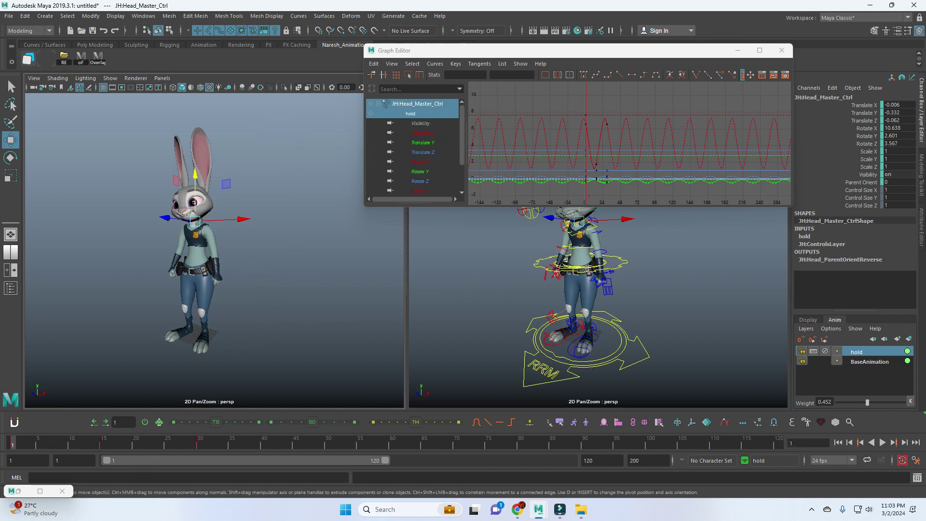
- On the BaseAnimation layer, key the head control at frame 10 and rotate the head into a turned pose keyed at frame 20
{"action": "left_click", "coordinate": [869, 361]}
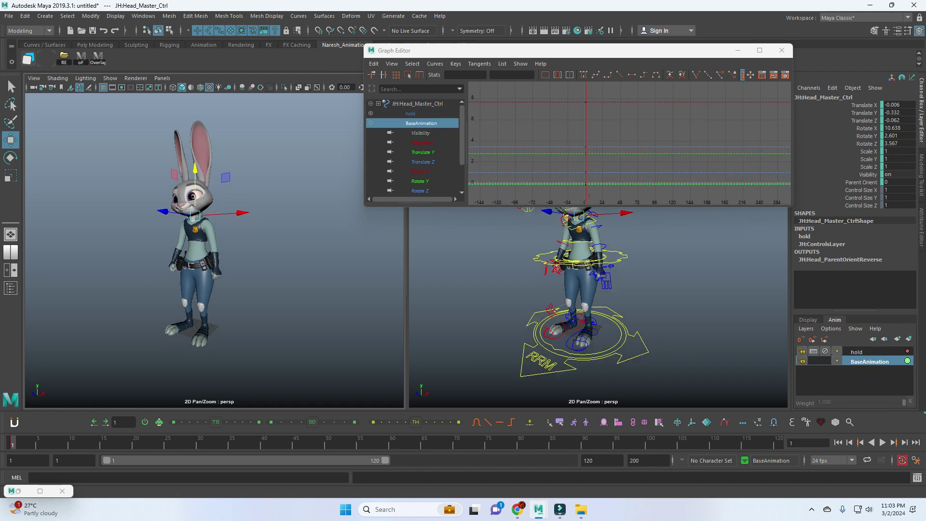
{"action": "key", "text": "alt+v"}
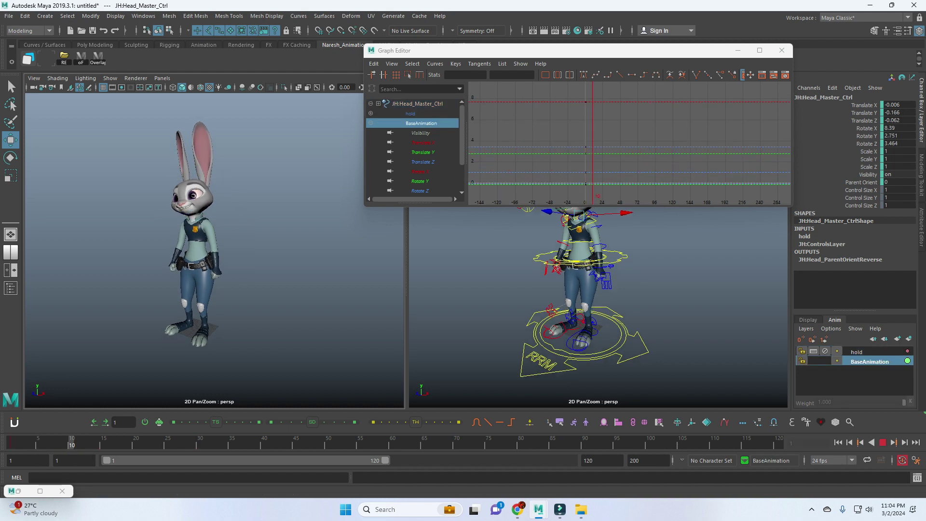
{"action": "key", "text": "alt+v"}
{"action": "key", "text": "."}
{"action": "key", "text": "e"}
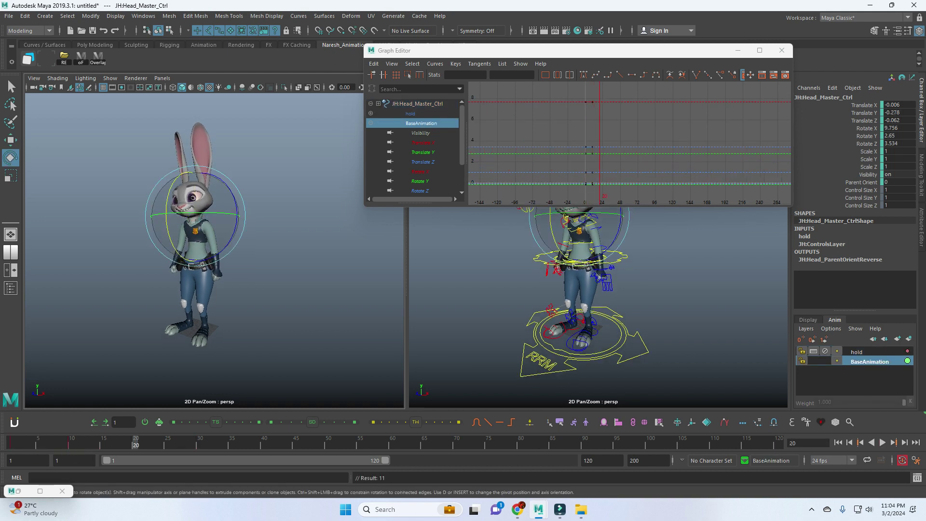
{"action": "key", "text": "s"}
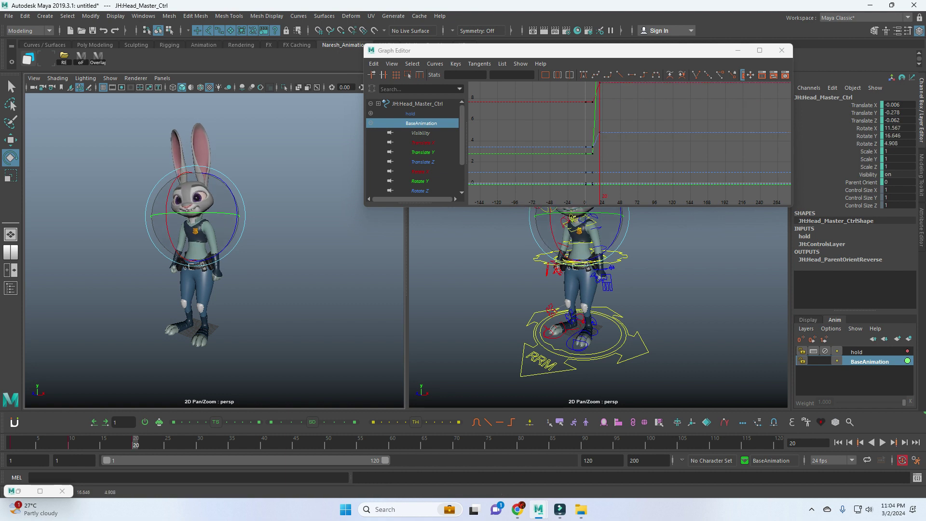
- Add an in-between head pose at frame 15, then key further head holds and turns on the base layer up to frame 75
{"action": "left_click", "coordinate": [103, 441]}
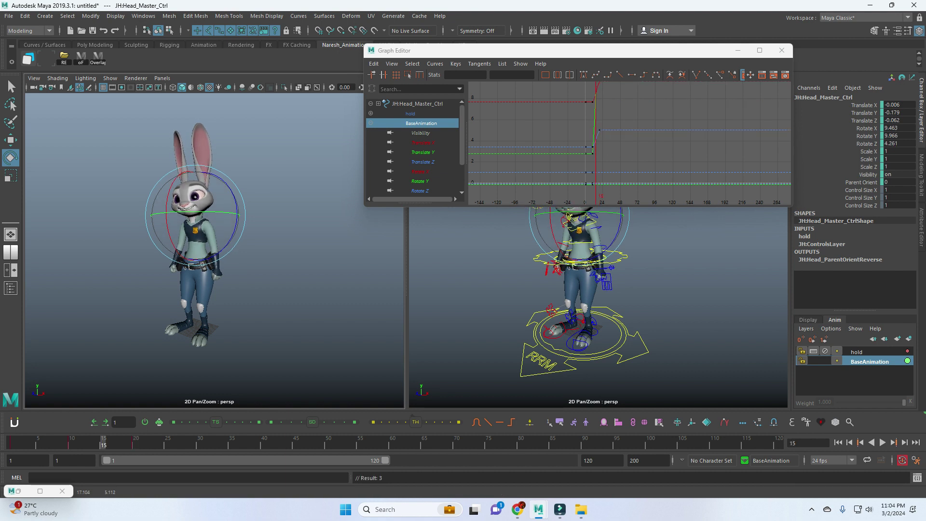
{"action": "left_click_drag", "start_coordinate": [103, 441], "coordinate": [328, 446]}
{"action": "key", "text": "s"}
{"action": "key", "text": "alt+v"}
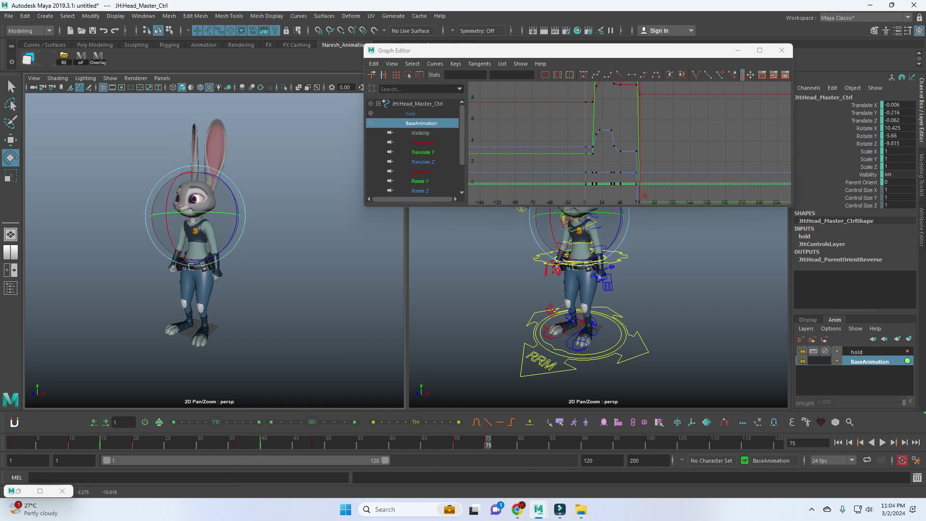
{"action": "left_click", "coordinate": [450, 442]}
{"action": "key", "text": "s"}
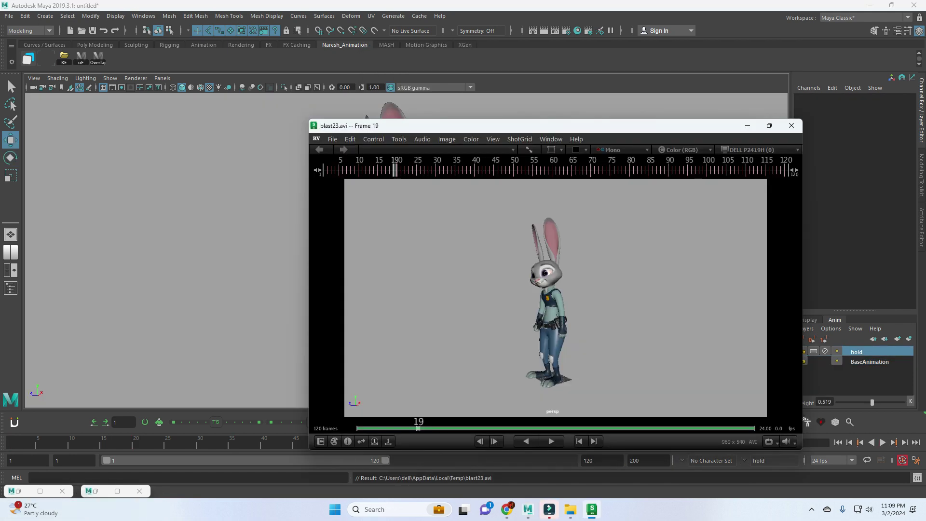